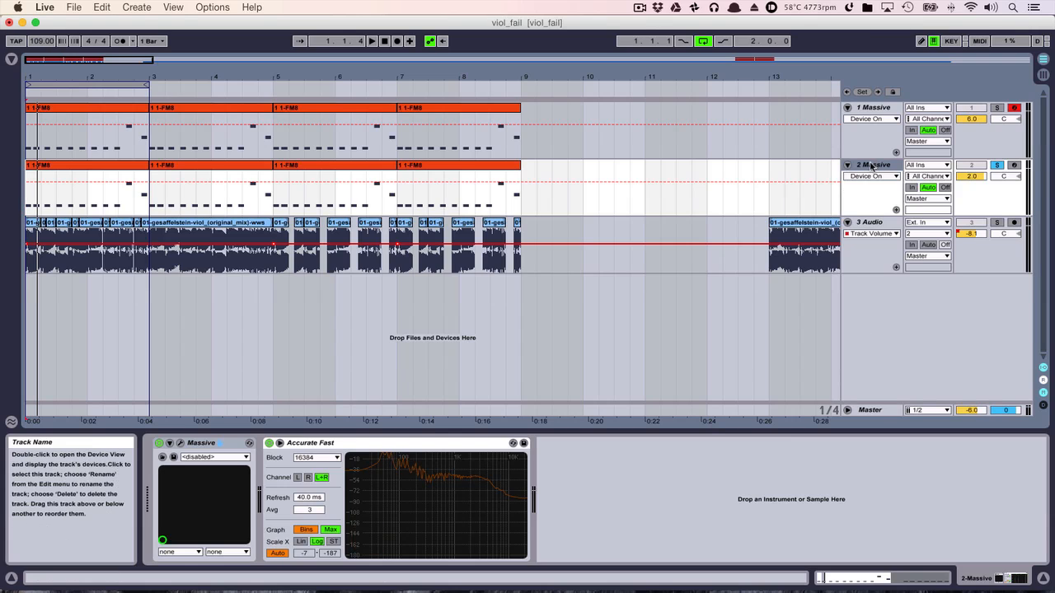
- Duplicate the second Massive track, open the copy's Massive plug-in and start a new untitled sound
key(super+d)
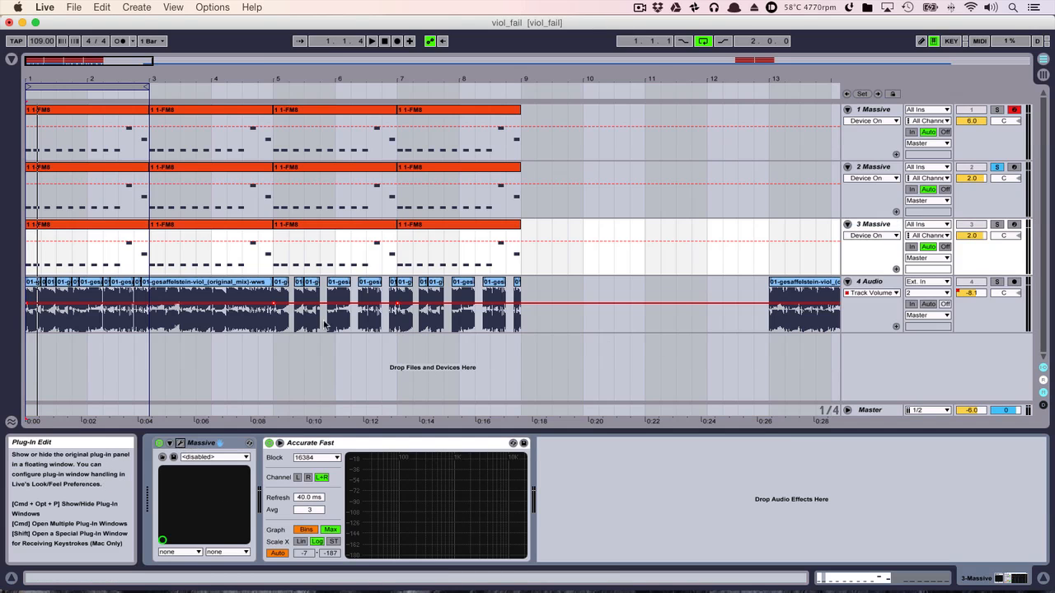
click(181, 443)
click(429, 98)
click(441, 102)
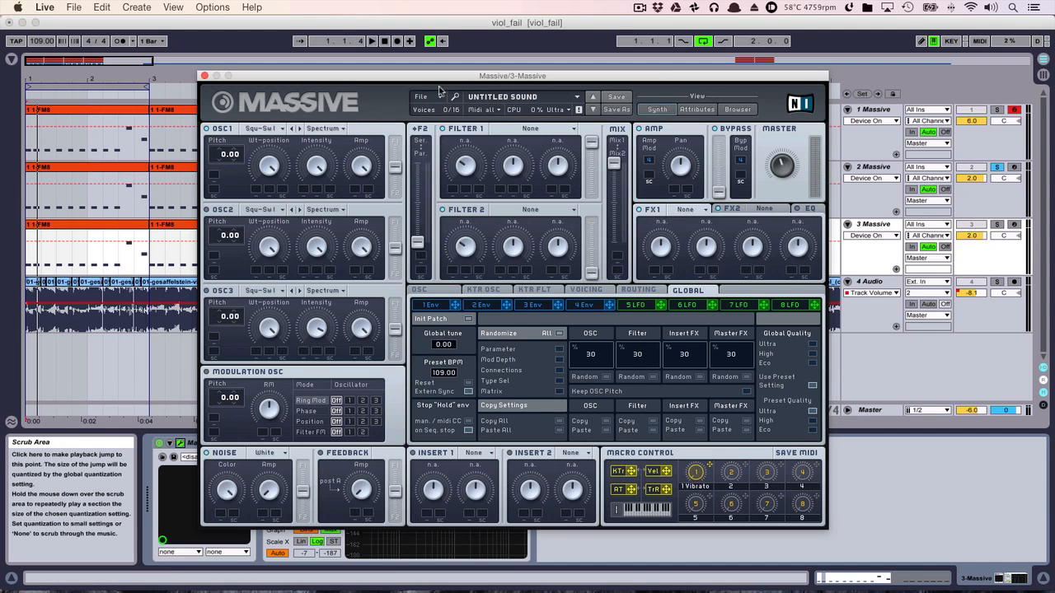
- Map computer key 4 to the solo control of the third Massive track and solo that track
double_click(492, 517)
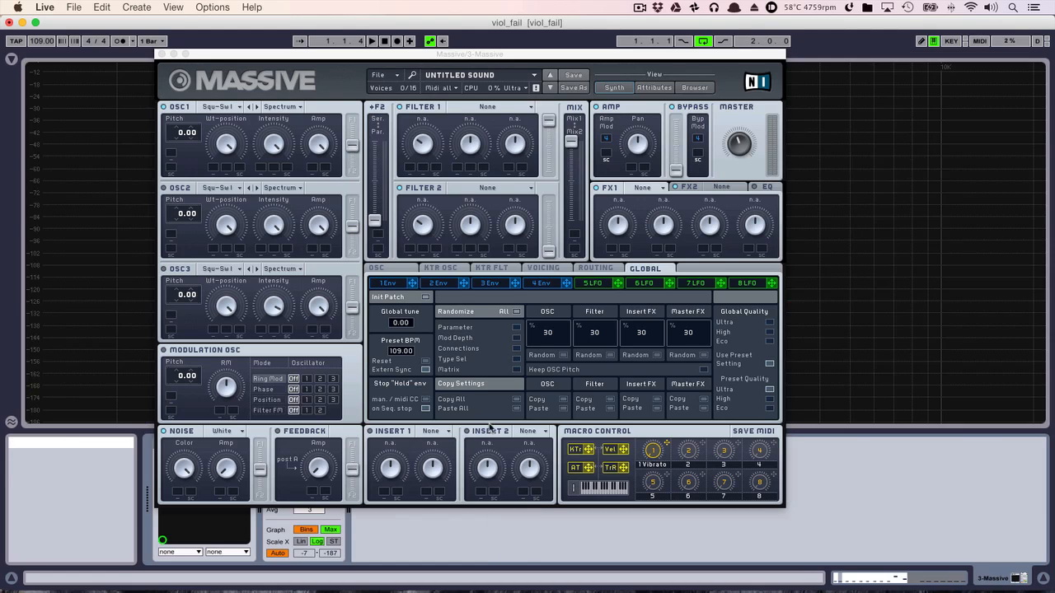
double_click(838, 198)
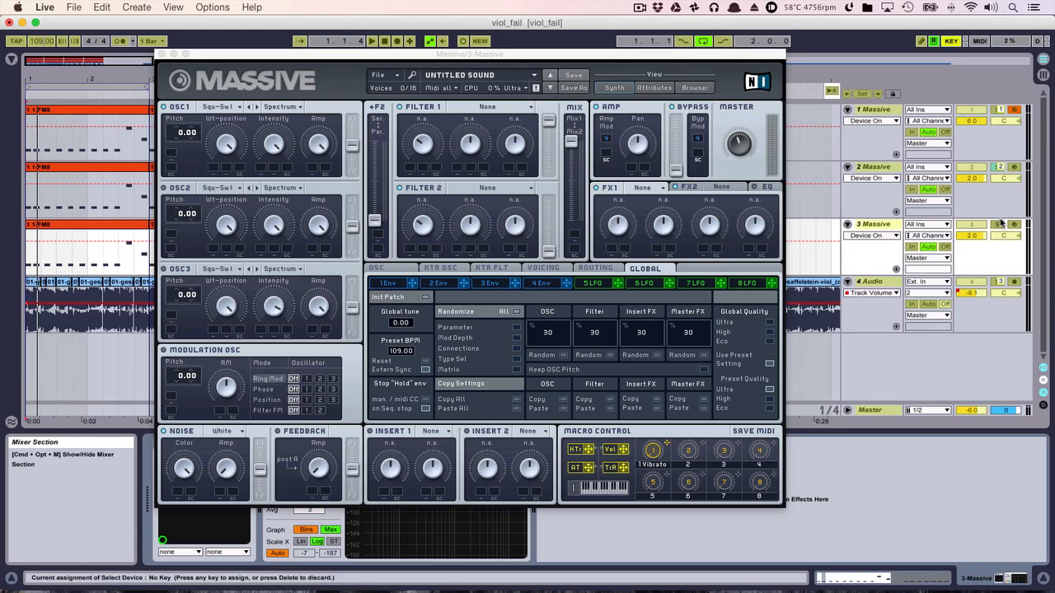
click(951, 40)
click(996, 225)
key(4)
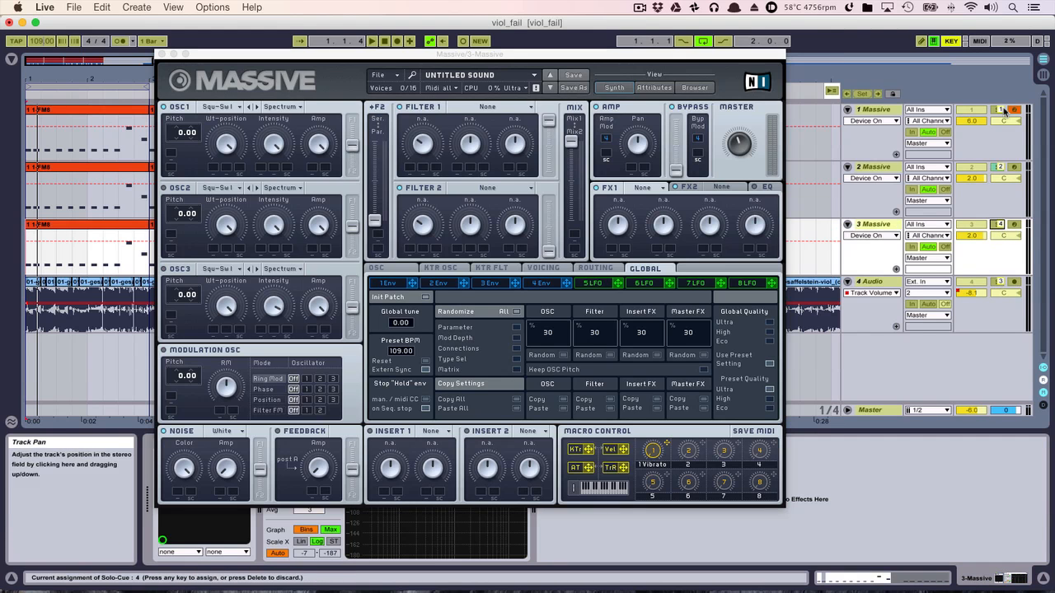
click(951, 41)
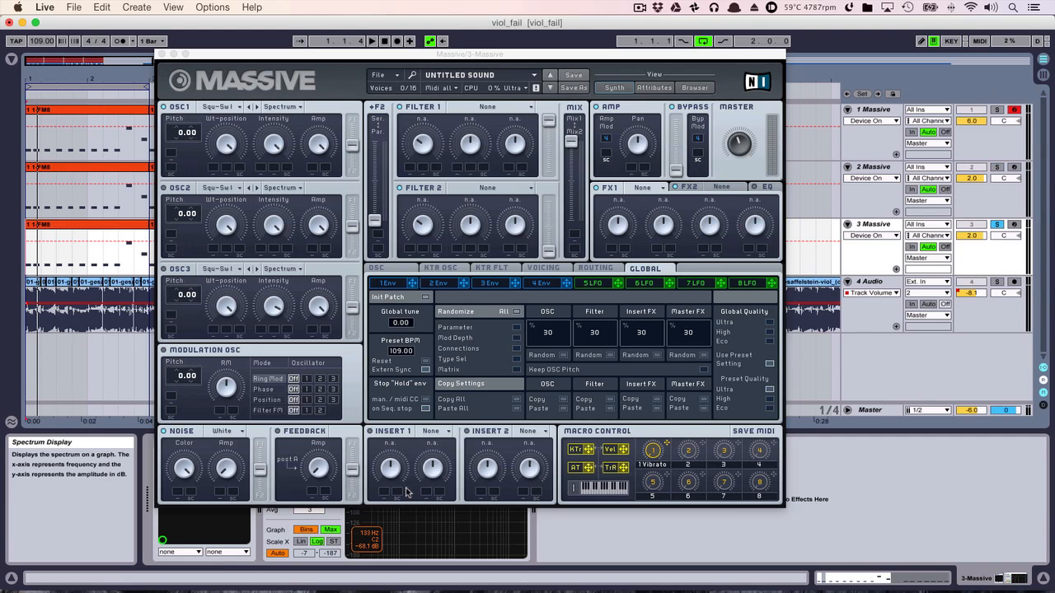
- Enlarge the spectrum display and reposition the synth window to compare the default sound's spectrum during loop playback
double_click(447, 536)
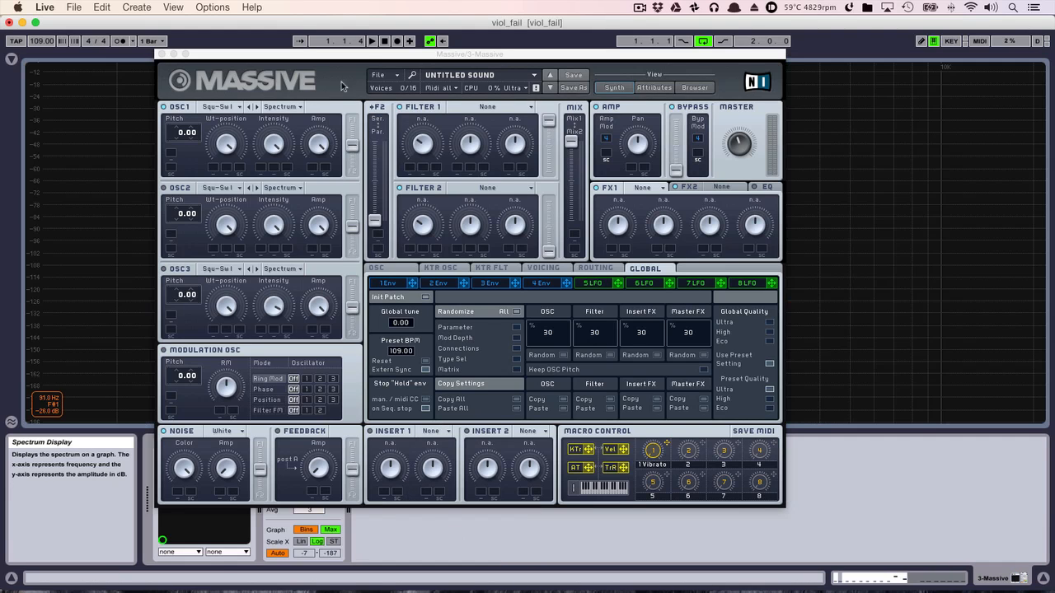
drag(370, 54, 384, 66)
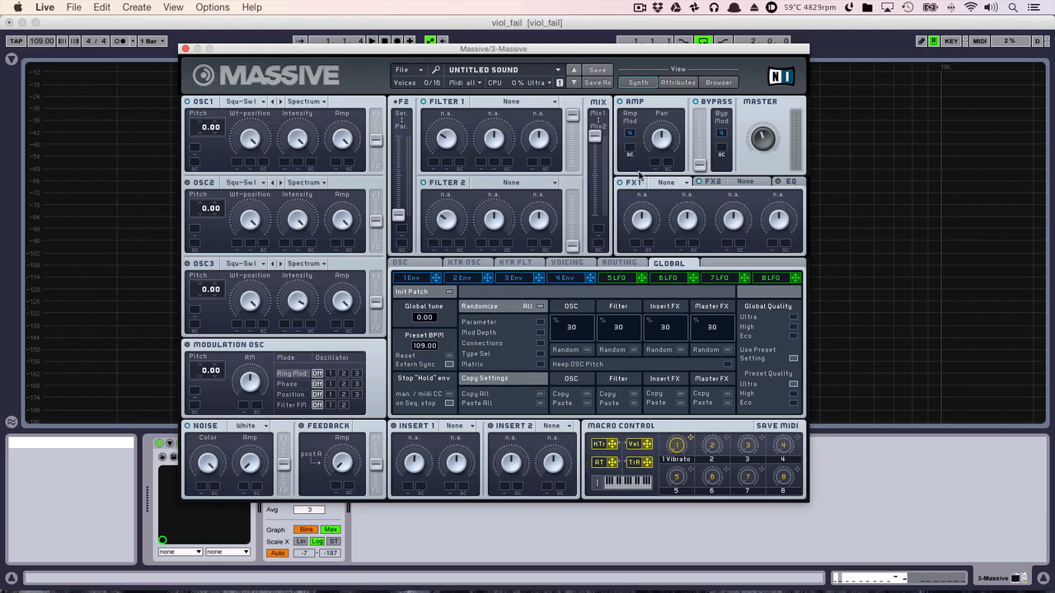
key(space)
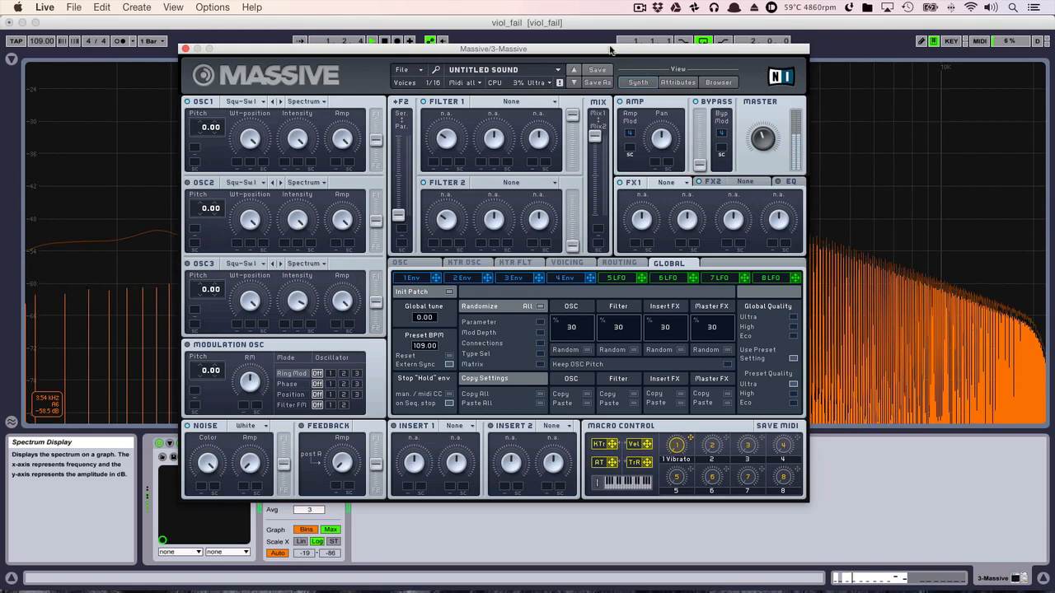
drag(610, 51, 707, 222)
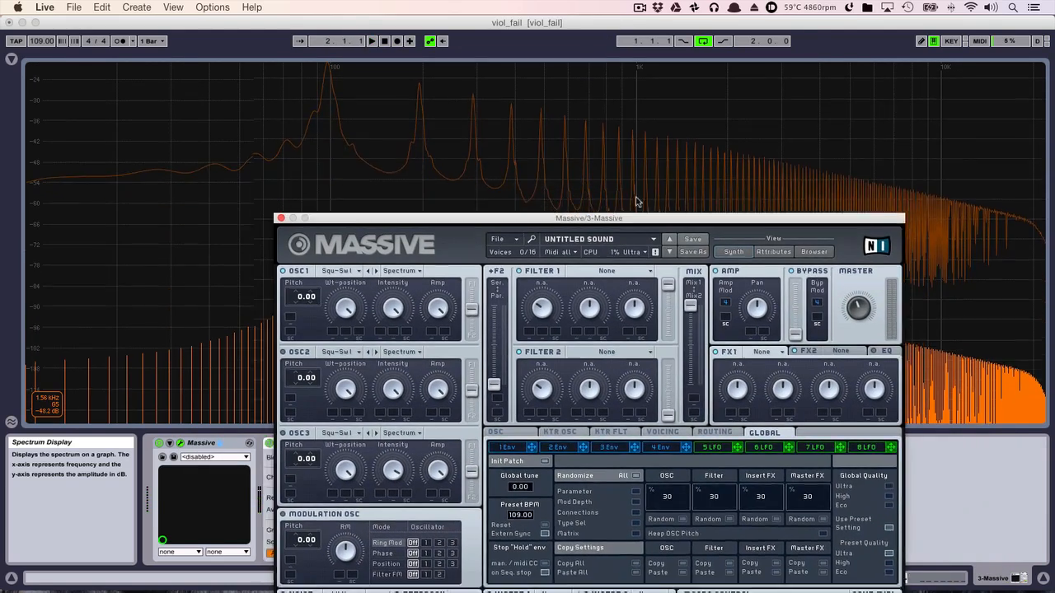
drag(638, 219, 625, 126)
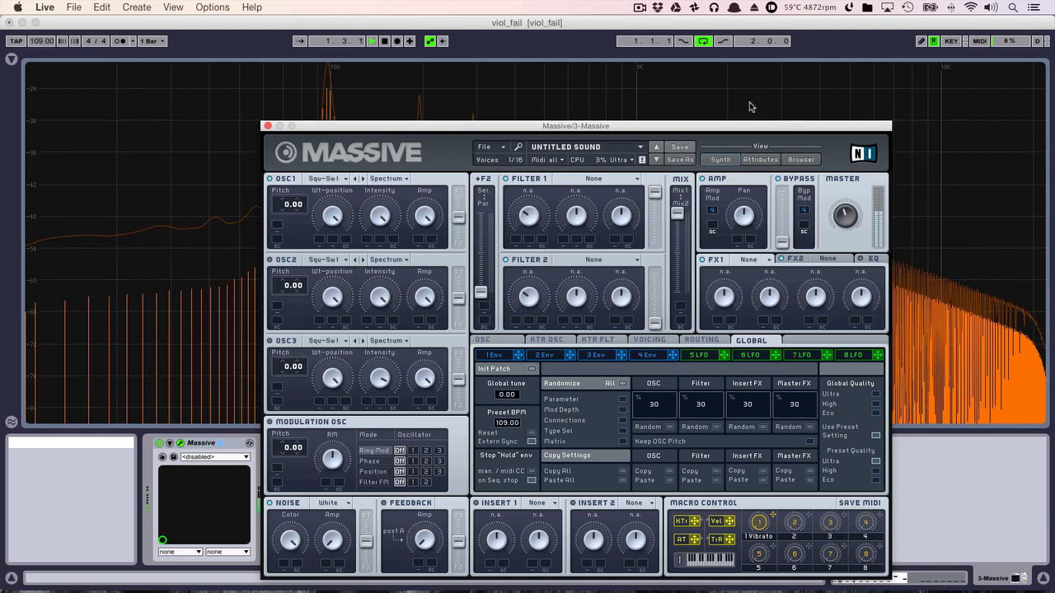
mouse_move(753, 127)
mouse_down()
mouse_move(725, 77)
mouse_move(748, 114)
mouse_up()
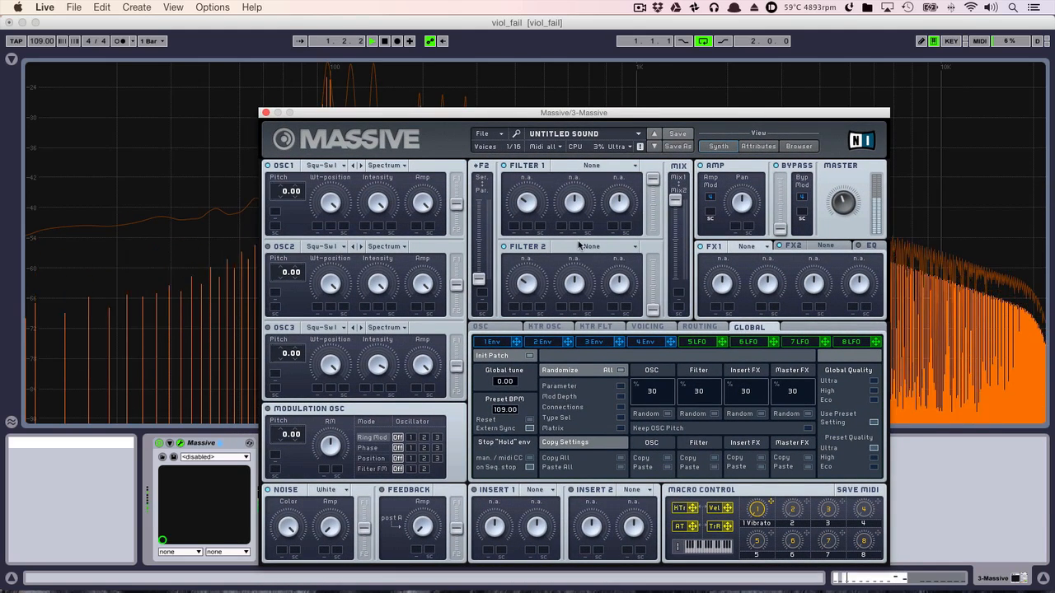
key(space)
drag(624, 114, 599, 86)
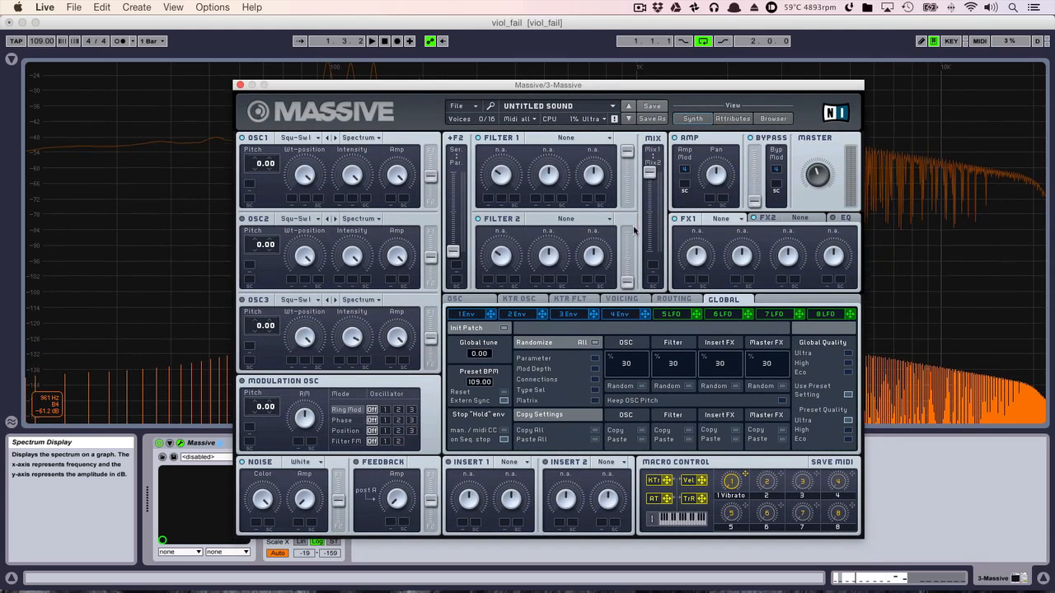
- Shape envelope 4 with a shorter attack, slightly shorter decay, lower decay level and longer release, checking it in playback
click(620, 314)
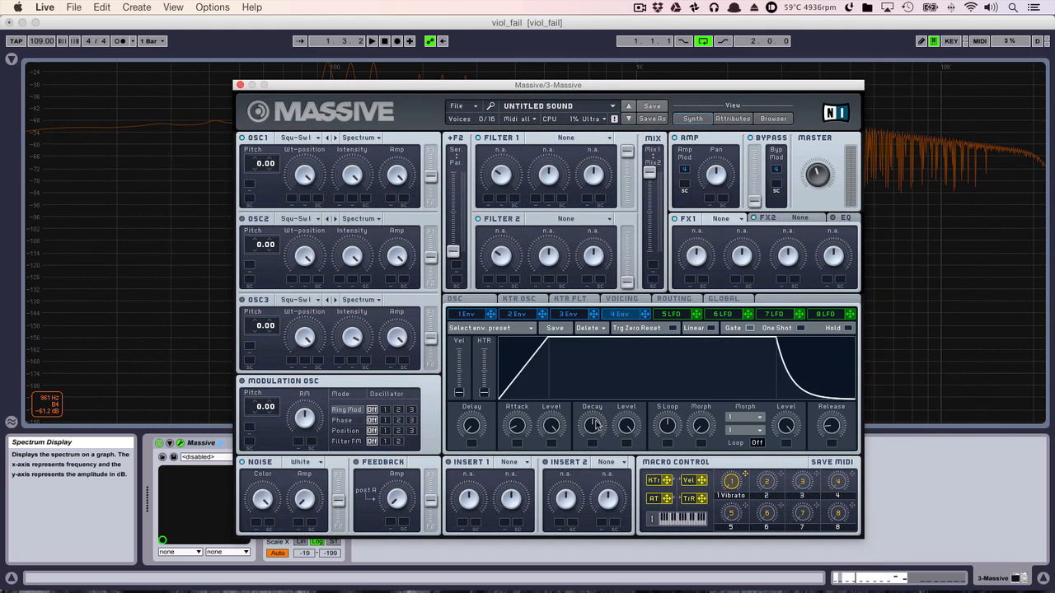
drag(513, 430, 518, 459)
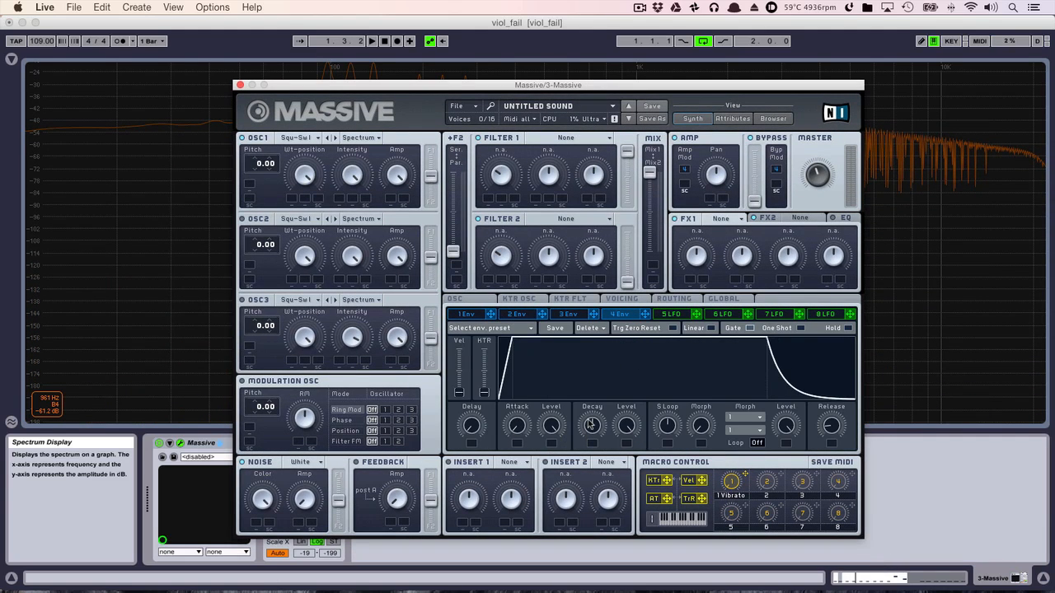
drag(590, 425, 629, 396)
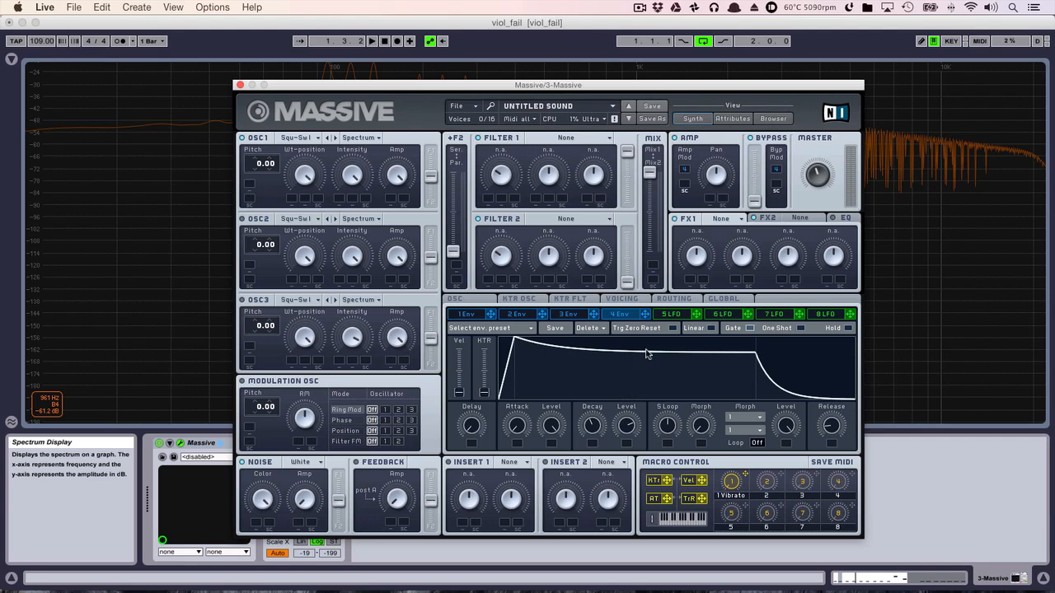
key(space)
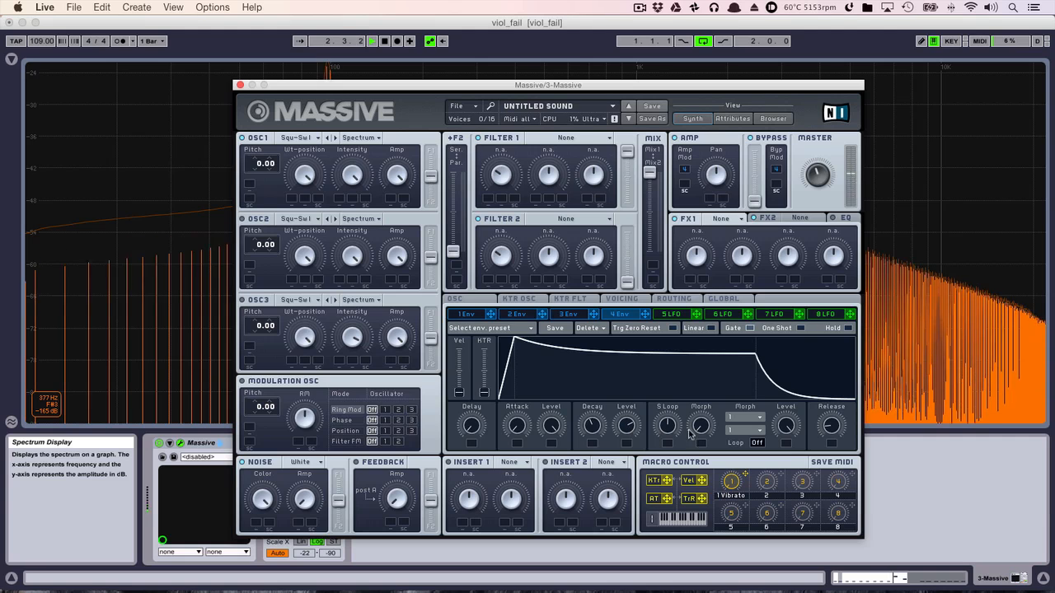
drag(831, 425, 830, 390)
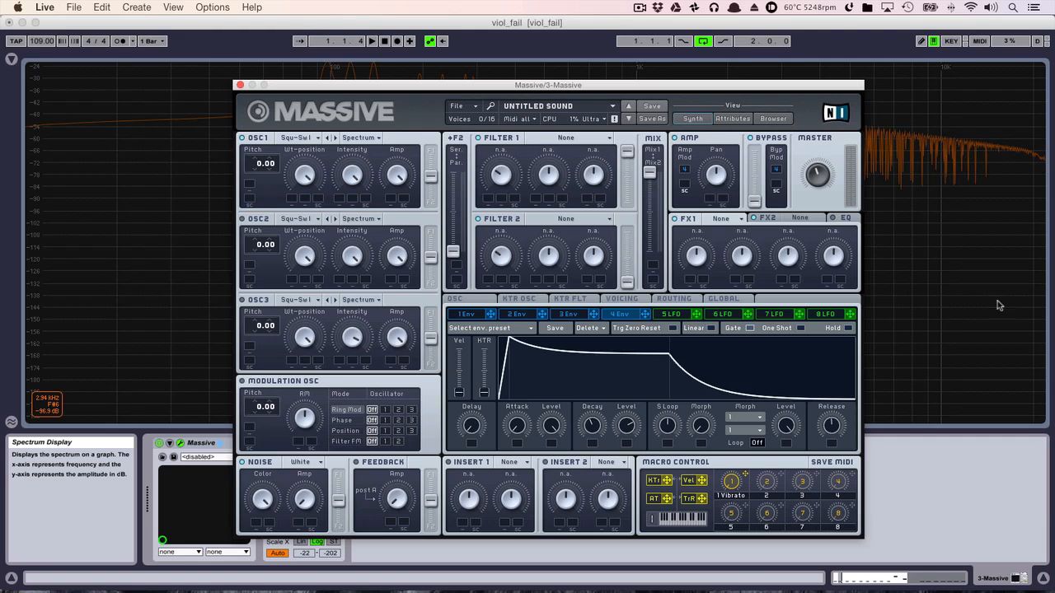
- Set OSC1's wavetable to Pulse-Saw Sync and audition it in the loop
click(302, 141)
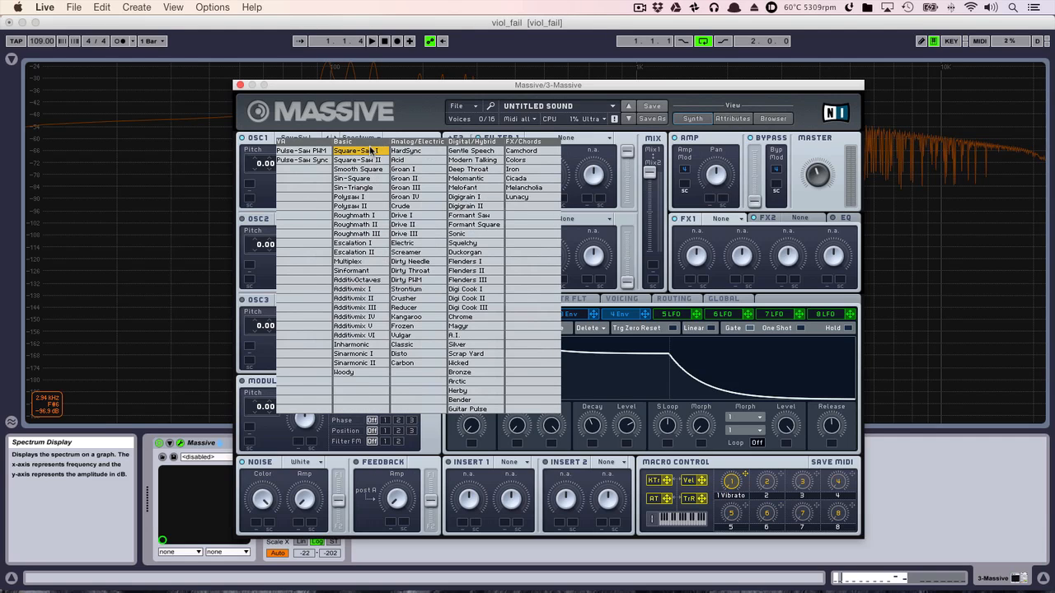
click(305, 160)
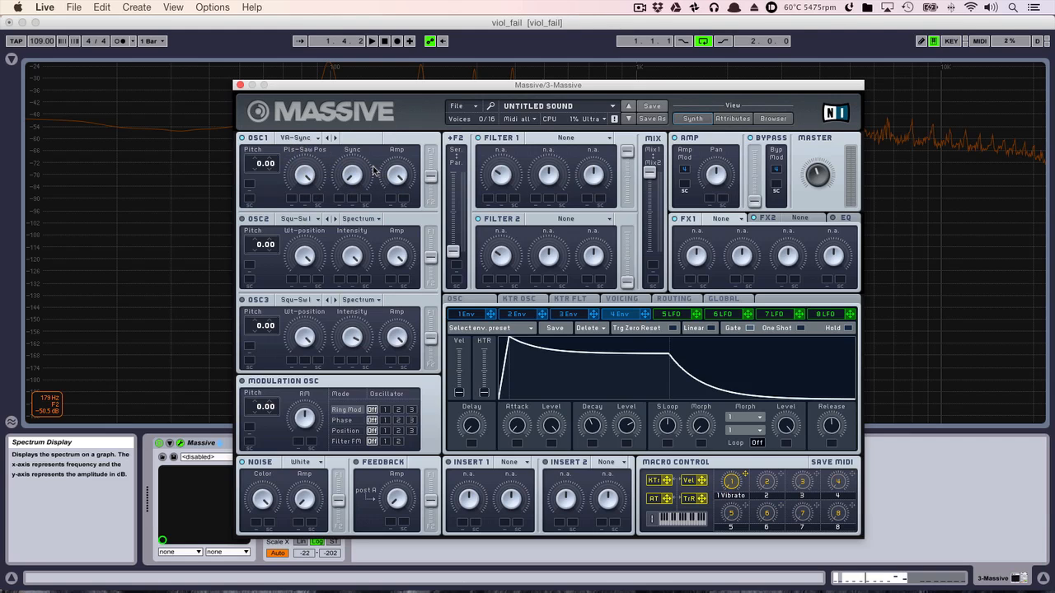
key(space)
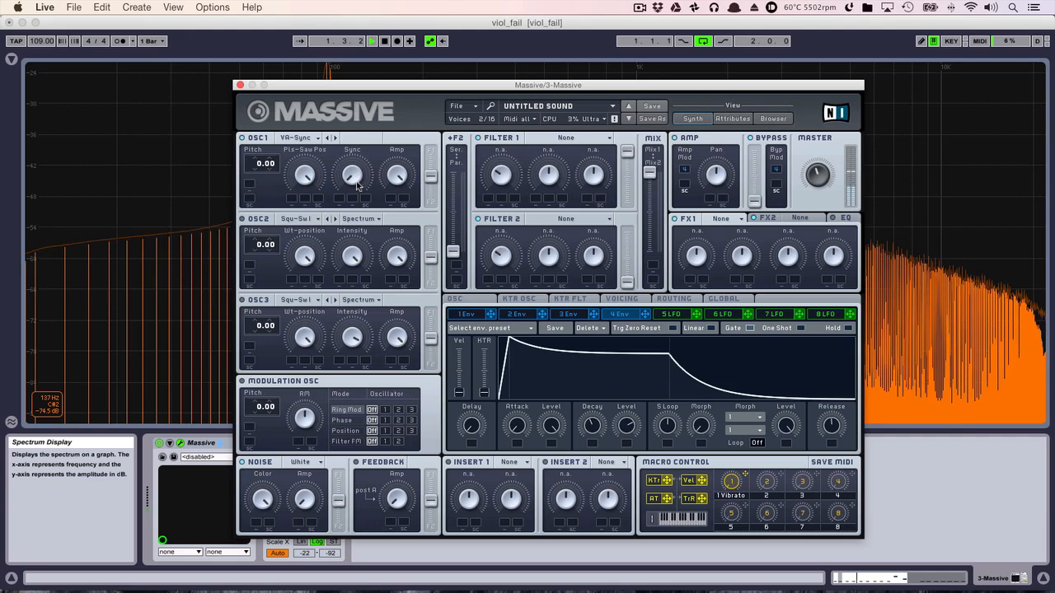
key(space)
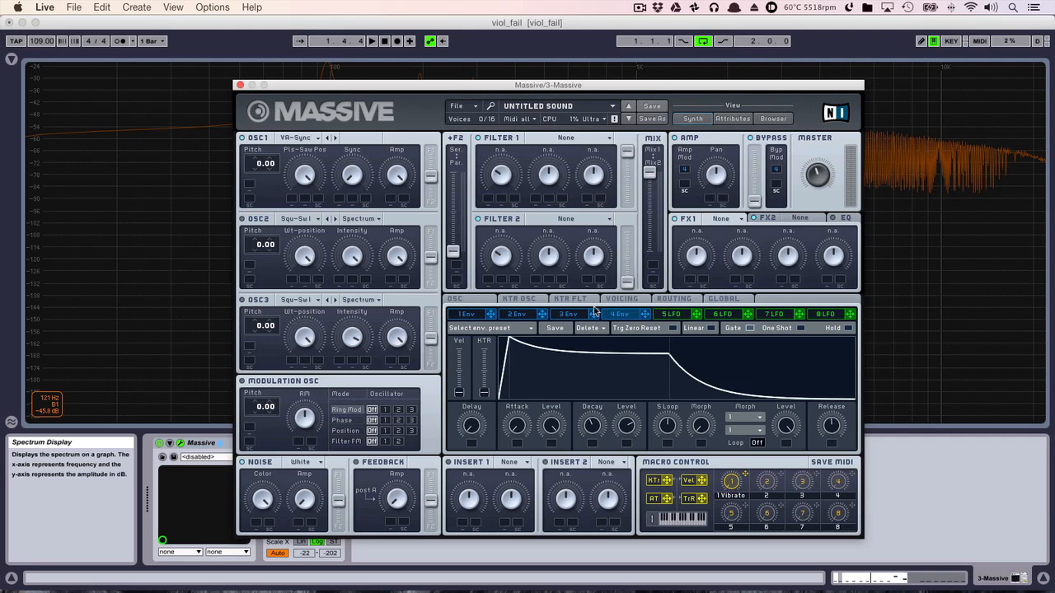
- Set OSC2 to Pulse-Saw Sync with minimum Pls-Saw Pos, a partly raised amp and pitch -12.00, and play the loop
click(318, 223)
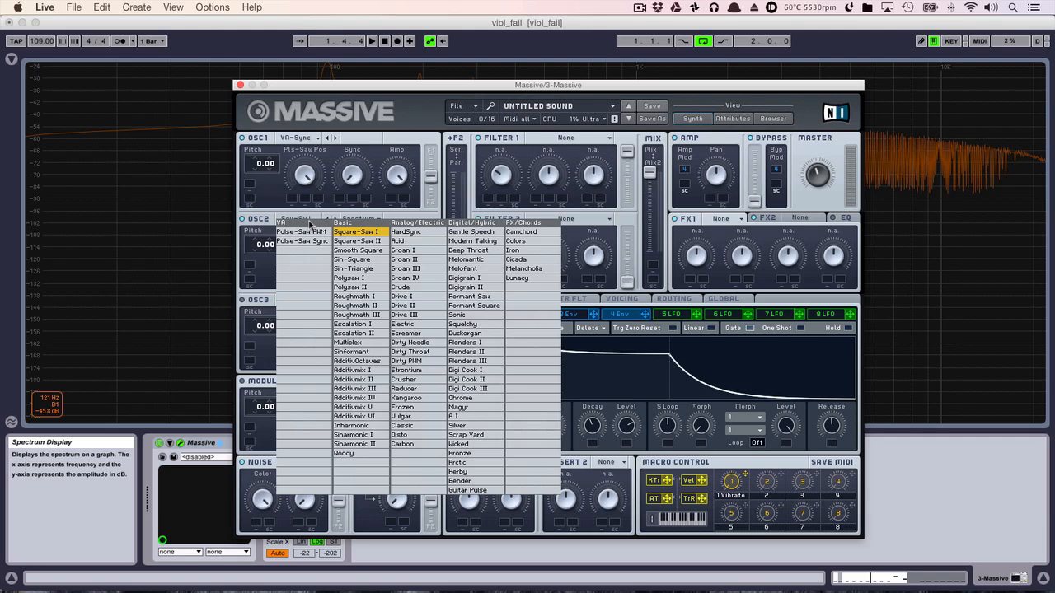
click(320, 242)
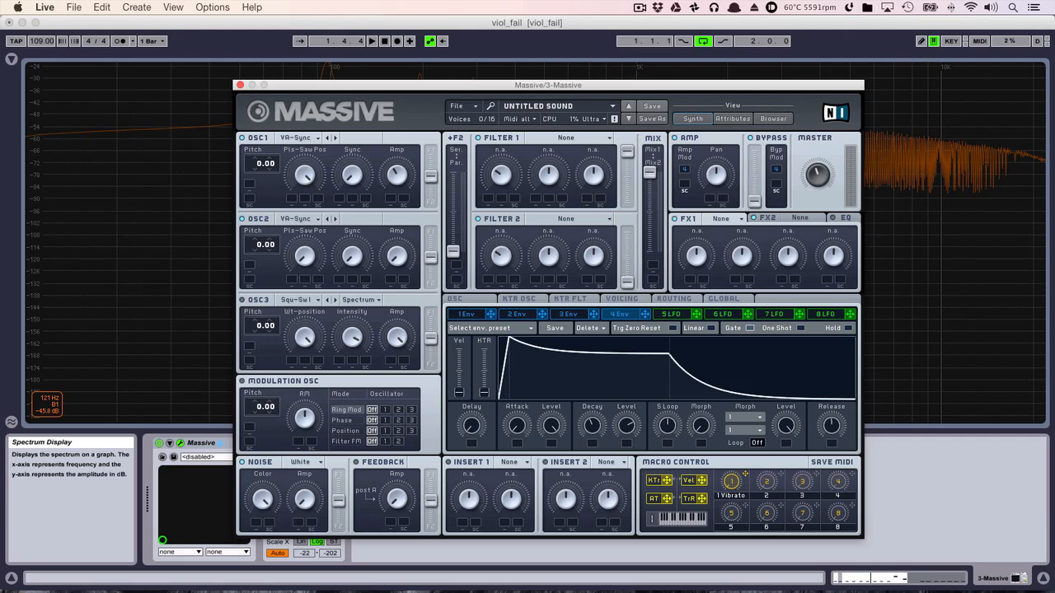
drag(395, 257, 396, 242)
key(space)
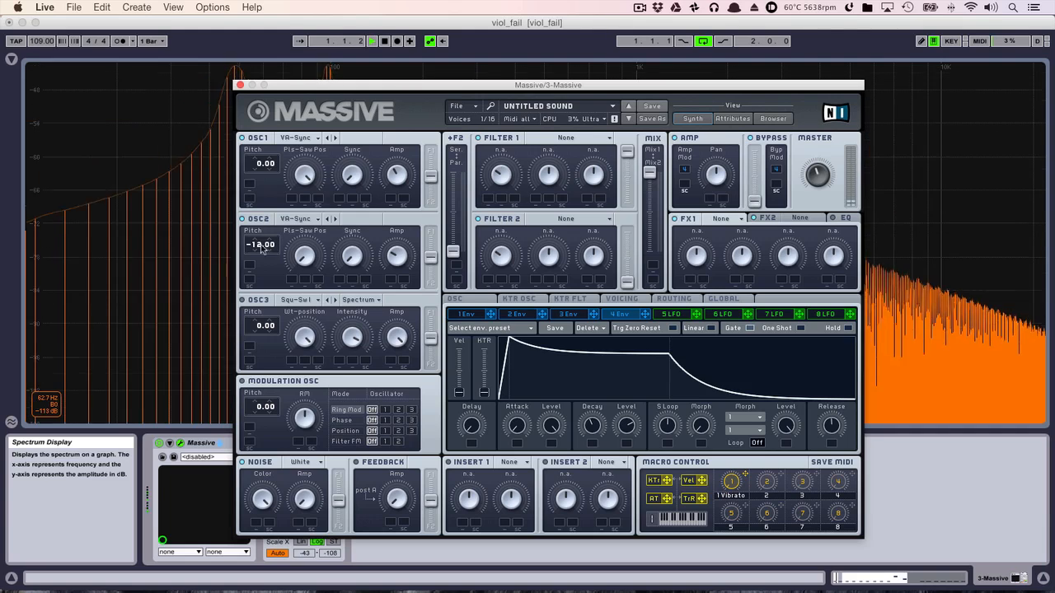
- Raise Massive's master volume during loop playback, with the synth window moved to keep the spectrum peaks in view
drag(360, 87, 360, 108)
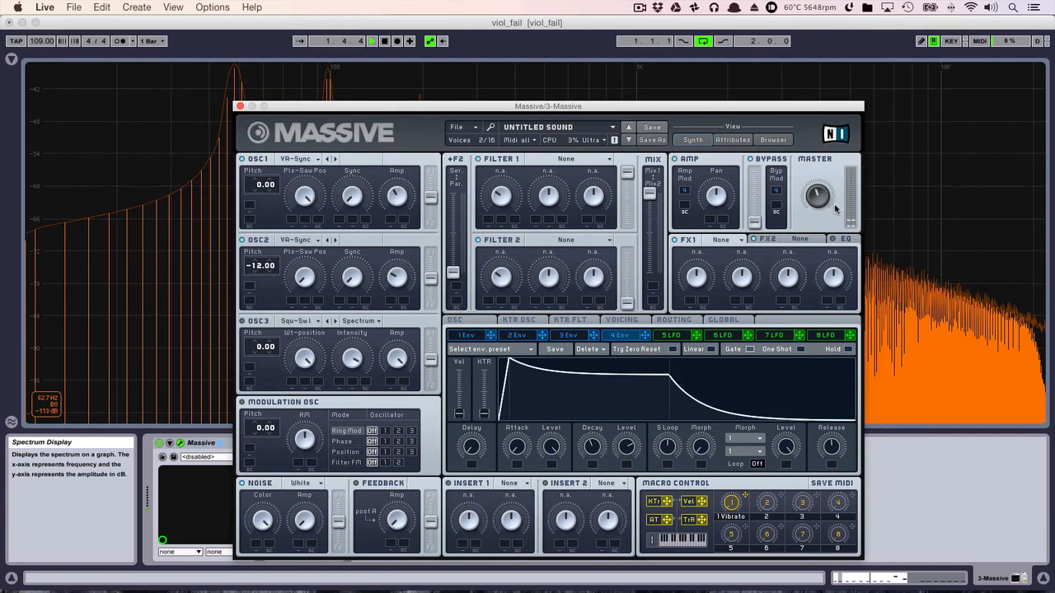
drag(606, 114, 618, 149)
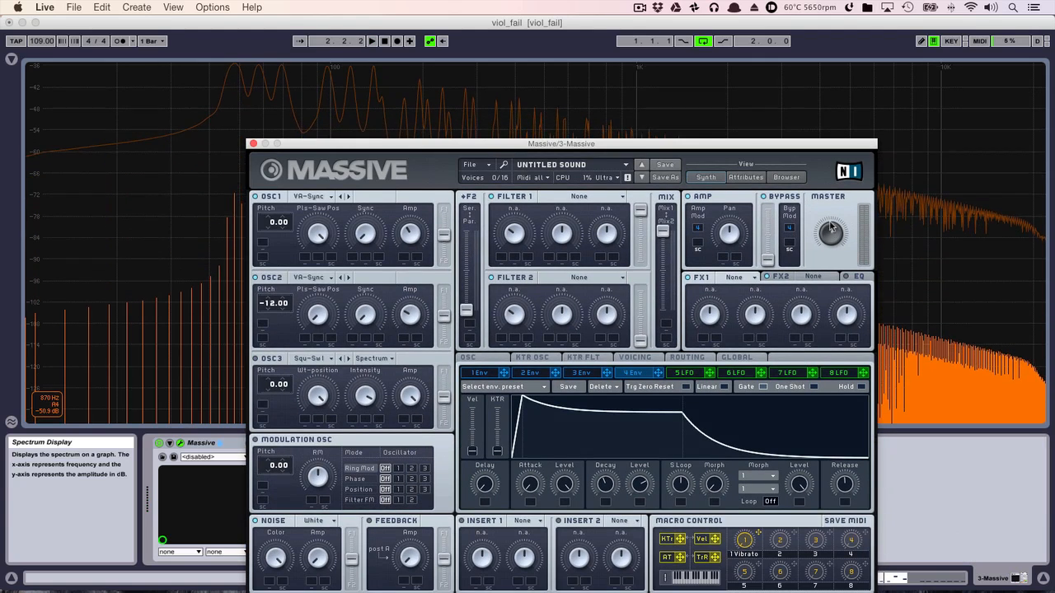
key(space)
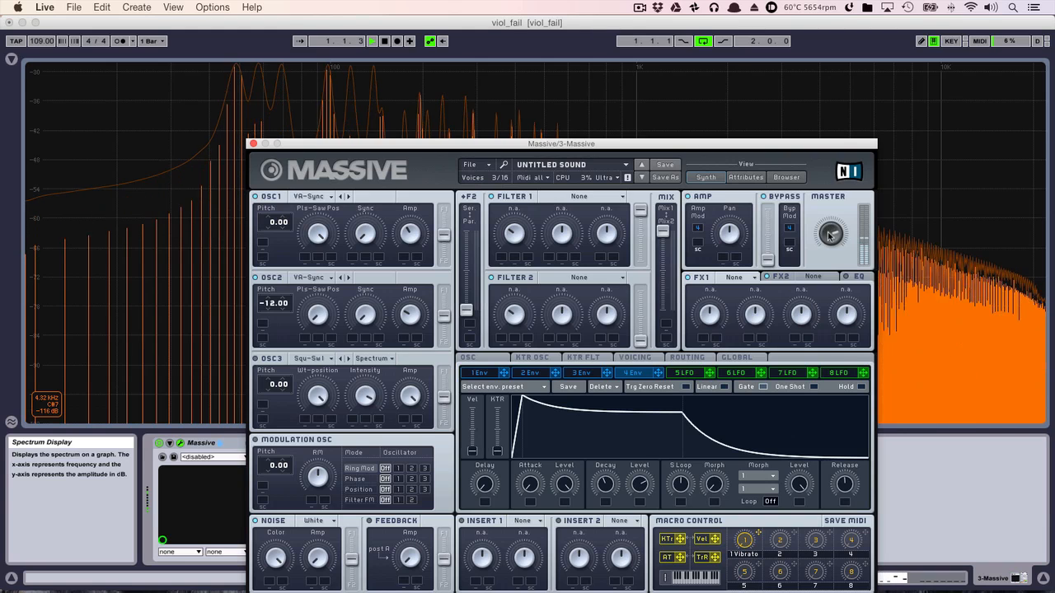
drag(638, 139, 645, 115)
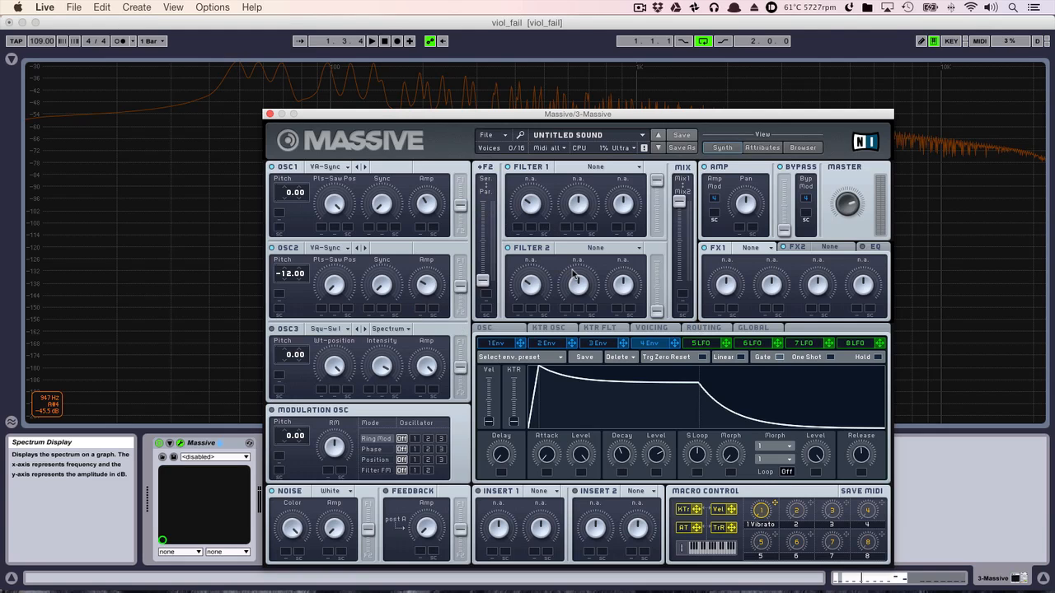
- Route all three oscillators fully to Filter 1 and set OSC3's pitch to -11.90, keeping its Square-Saw I wavetable
drag(465, 206, 464, 168)
drag(462, 284, 461, 233)
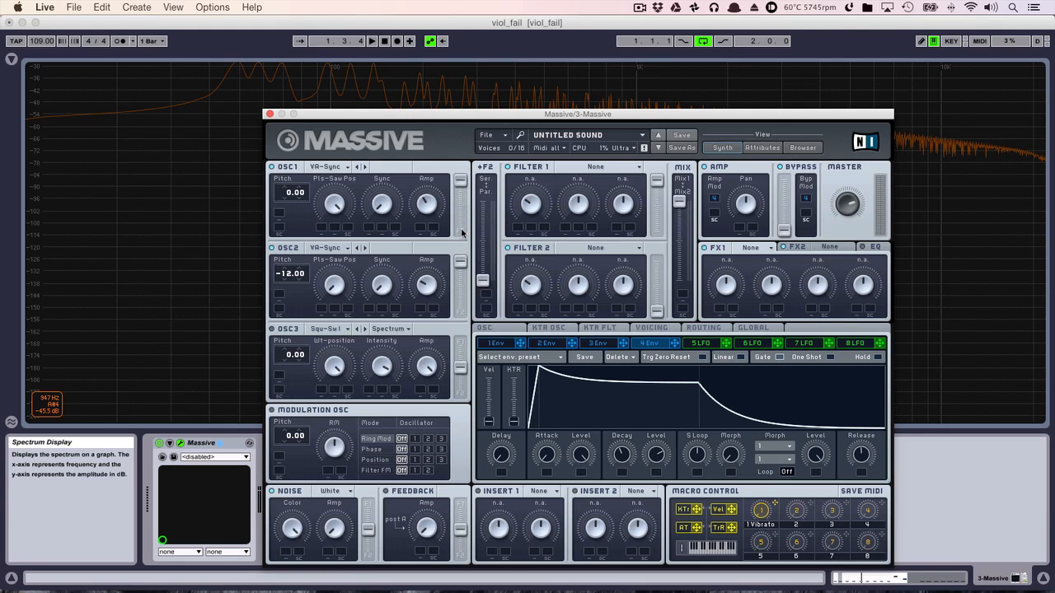
click(334, 331)
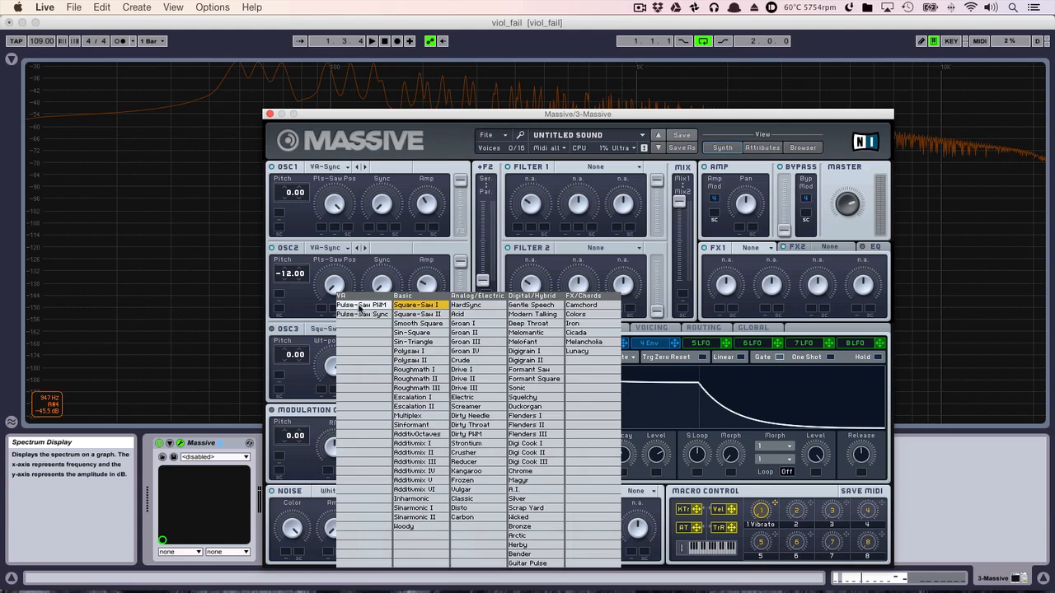
click(323, 351)
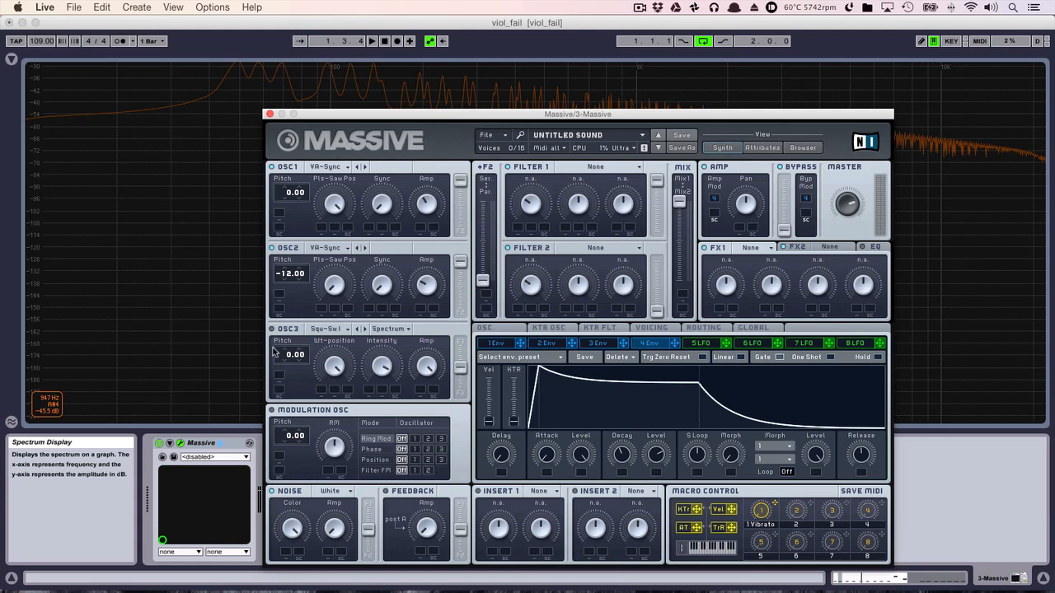
drag(283, 366, 303, 348)
- Lengthen the attack and decay of envelope 2
click(563, 345)
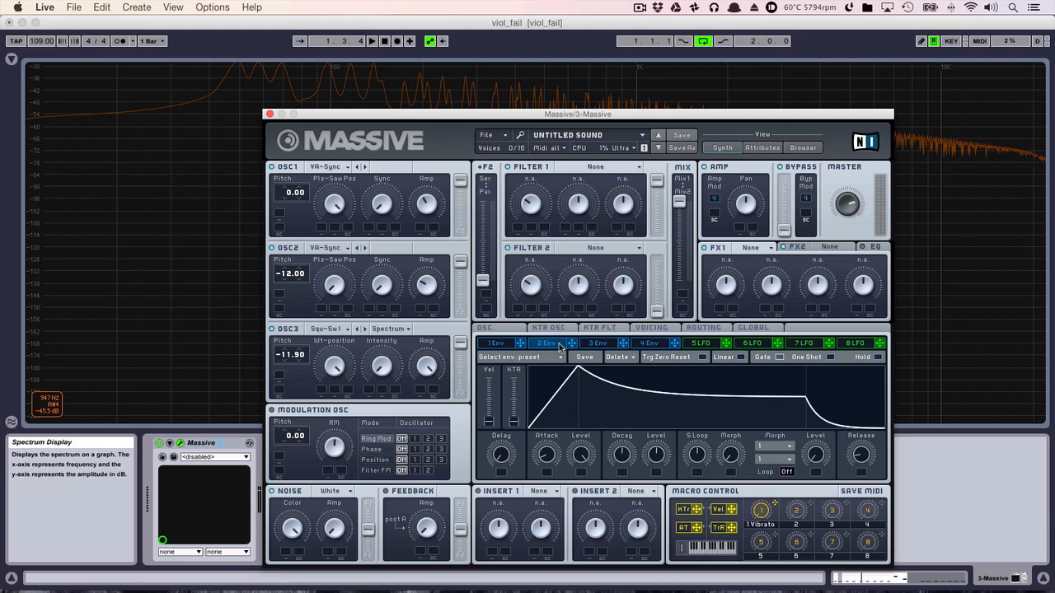
click(603, 346)
click(495, 344)
click(548, 344)
drag(550, 452, 551, 398)
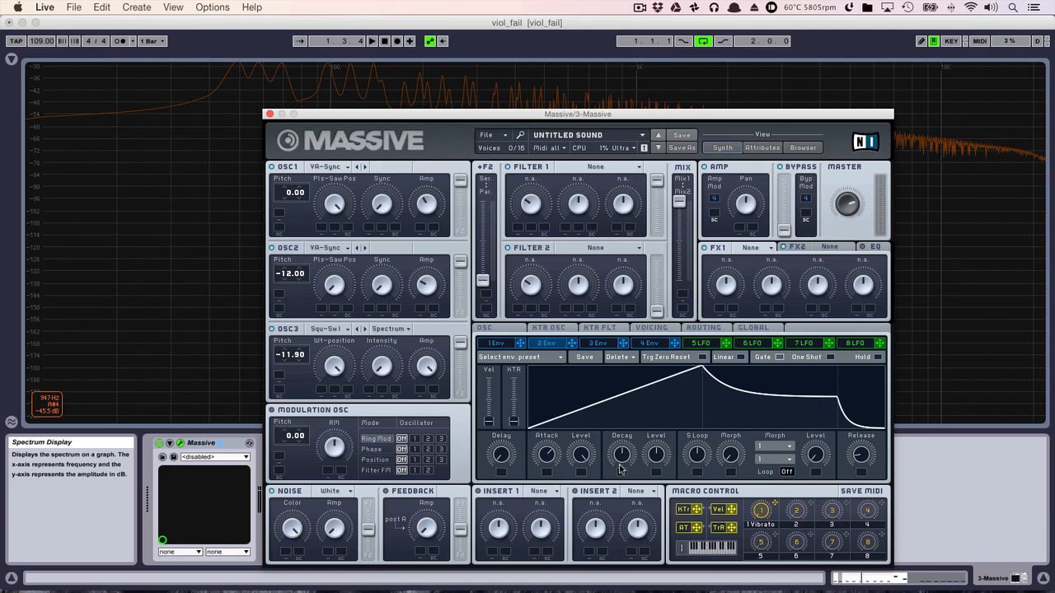
drag(621, 468, 625, 416)
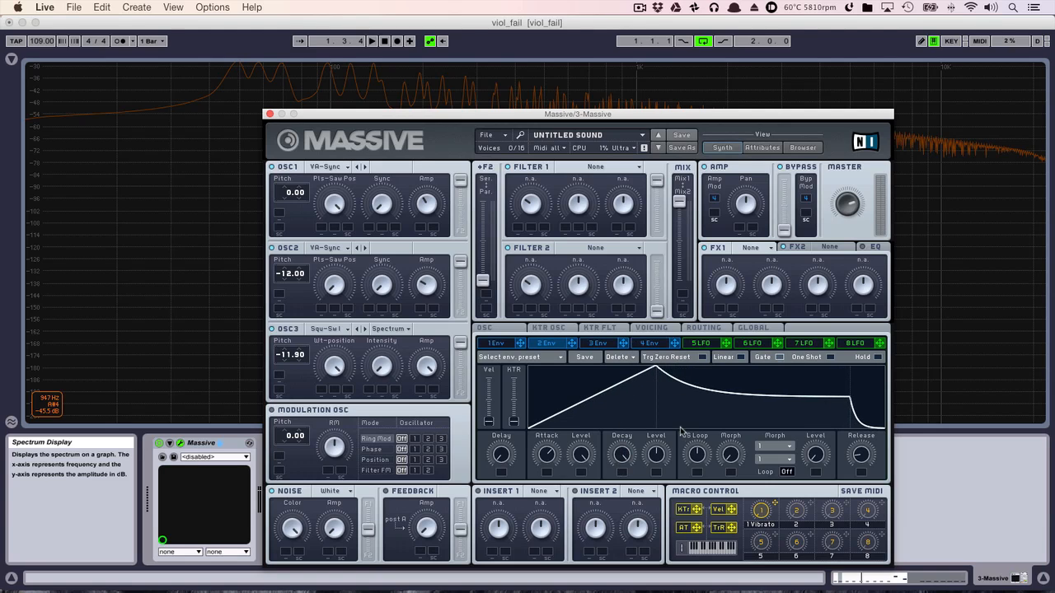
- Lower envelope 2's sustain level to zero and lengthen its release
drag(661, 452, 684, 530)
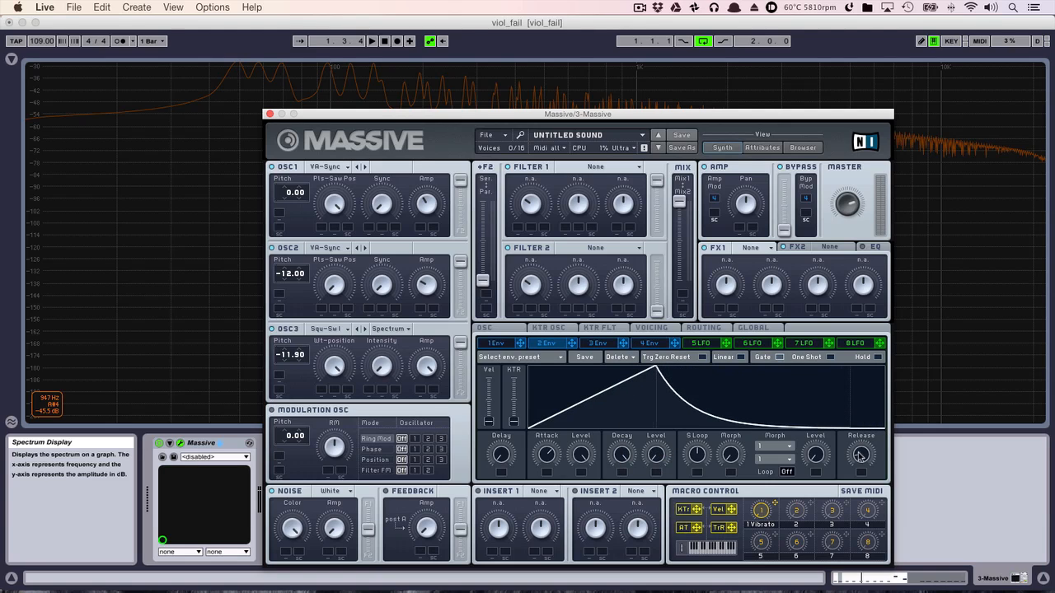
drag(860, 456, 857, 408)
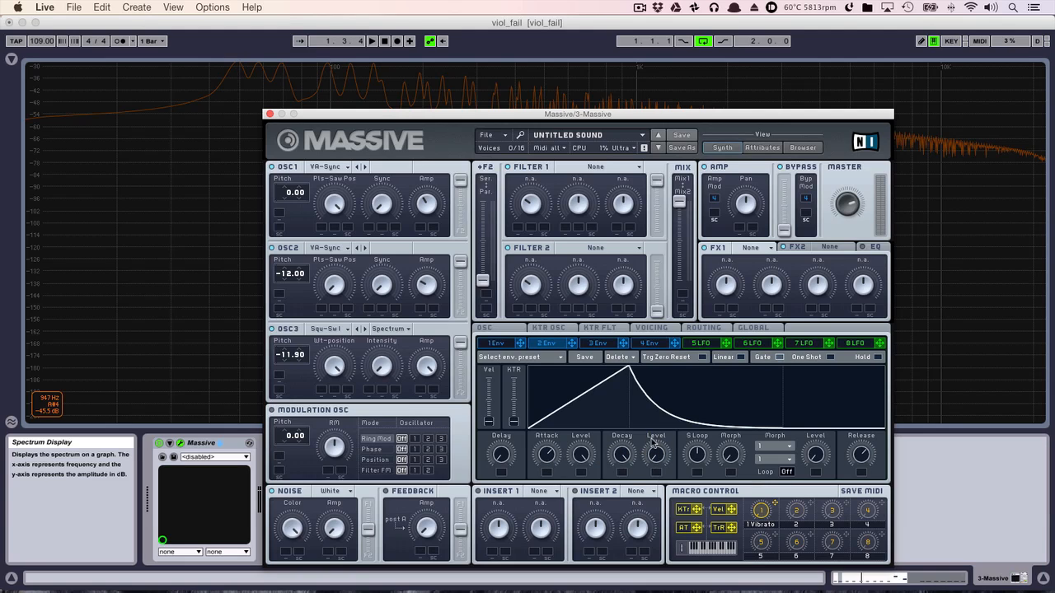
- Assign envelope 2 to the pitch of all three oscillators at -1.00 and fine-tune its attack while playing the loop
drag(573, 344, 279, 227)
drag(572, 345, 285, 315)
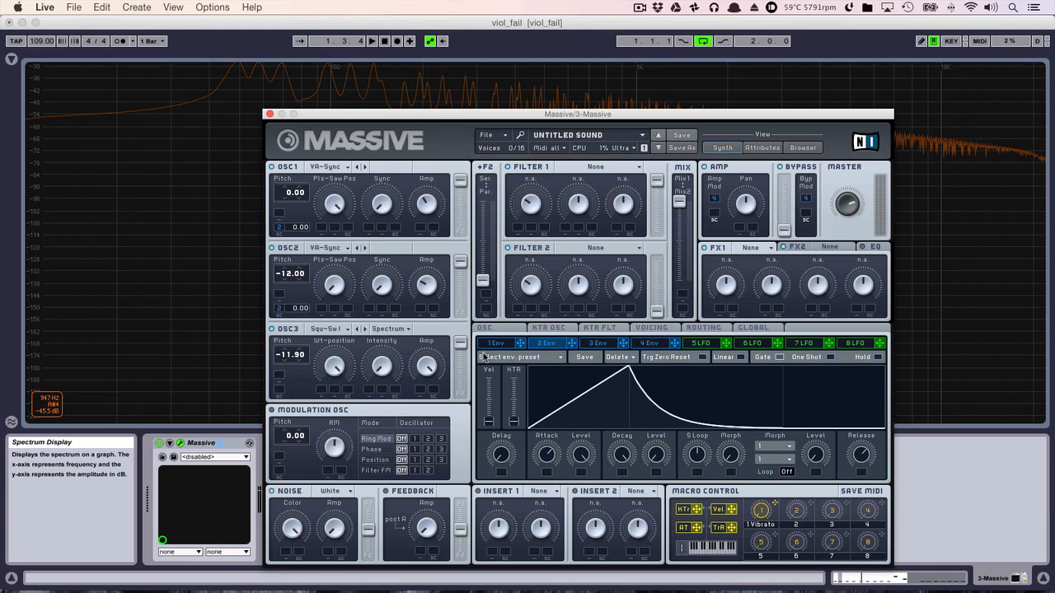
drag(572, 344, 284, 394)
key(space)
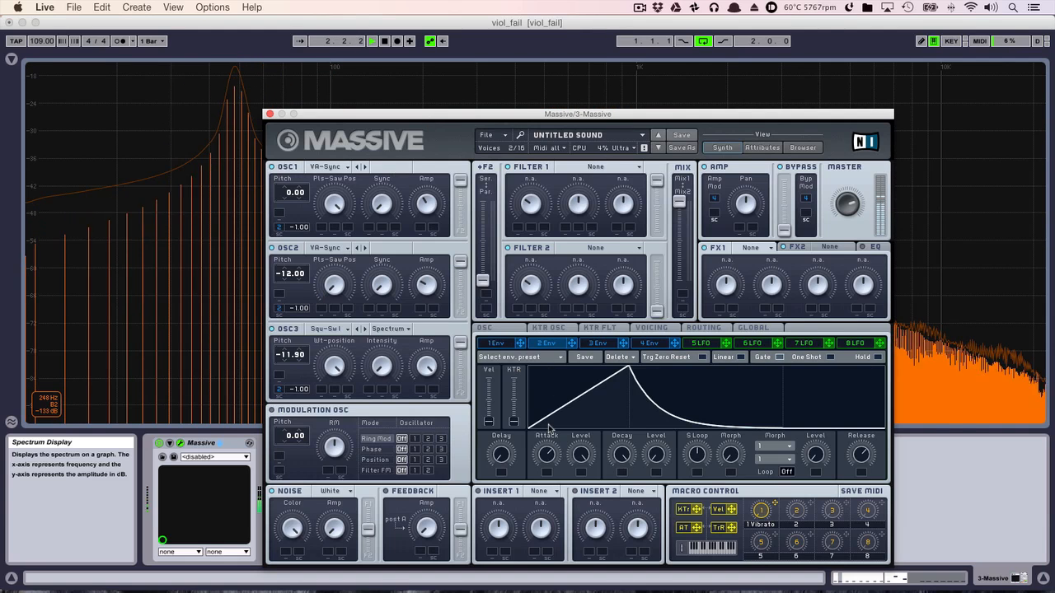
mouse_move(548, 462)
mouse_down()
mouse_move(554, 488)
mouse_move(550, 463)
mouse_up()
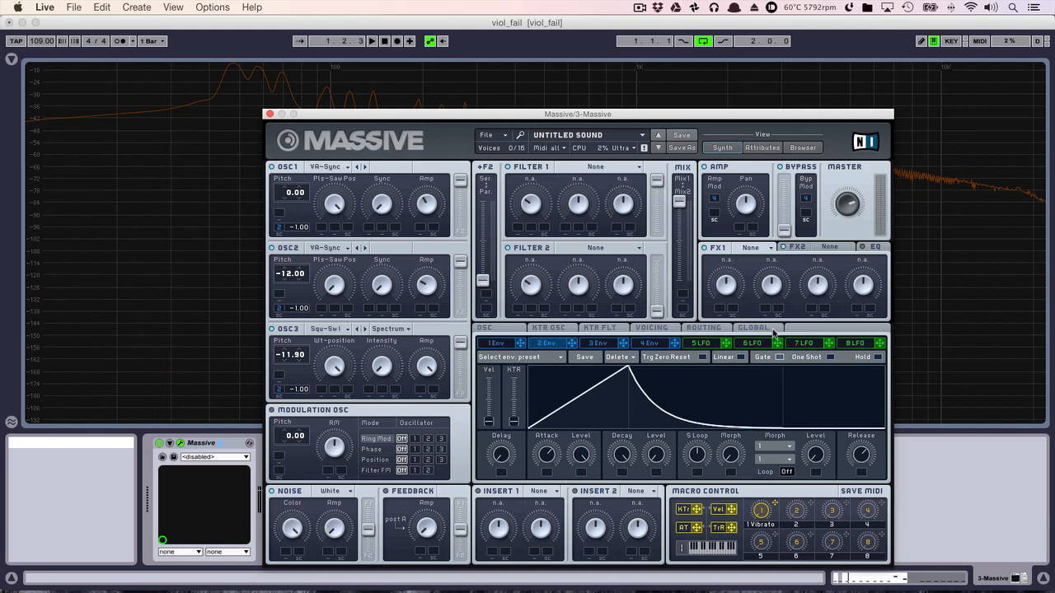
- Set the voicing mode to Monorotate and play the loop
click(651, 328)
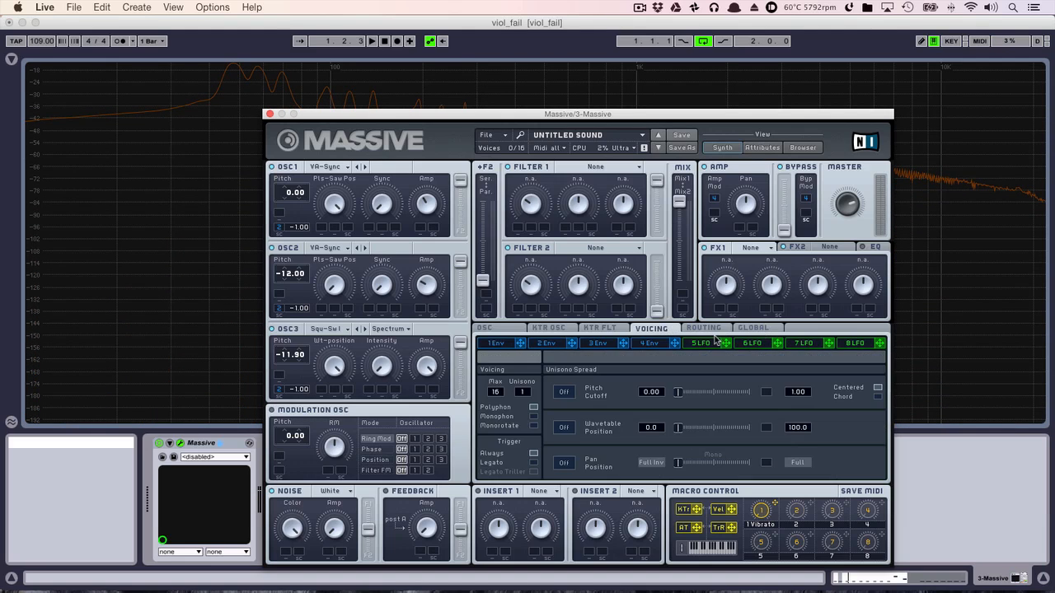
click(533, 426)
key(space)
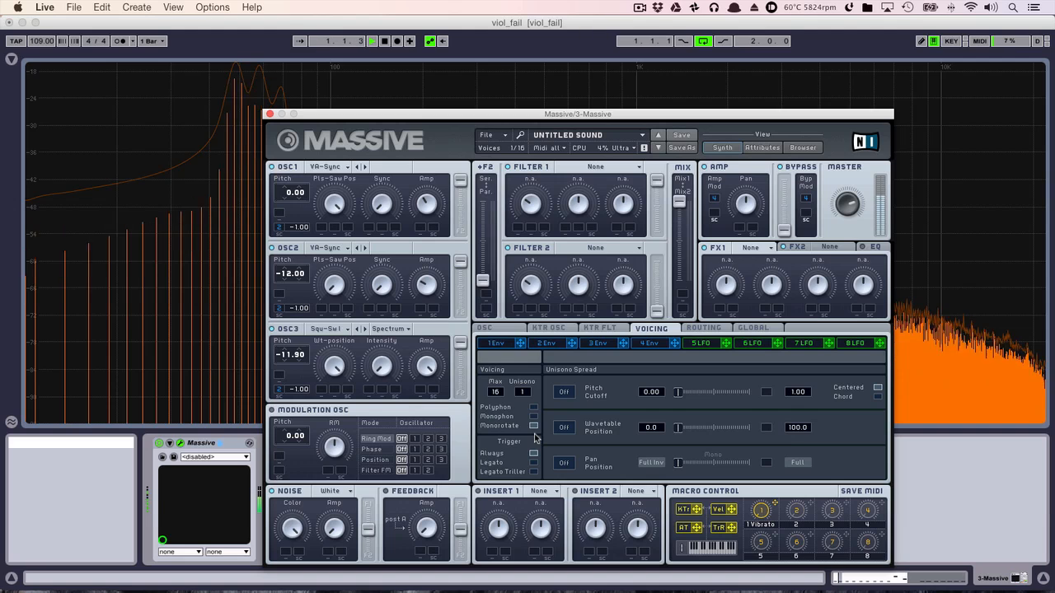
- Remove the macro 1 assignments from the vibrato Rate and Depth, set the glide mode to Equal and play the loop
click(510, 328)
key(space)
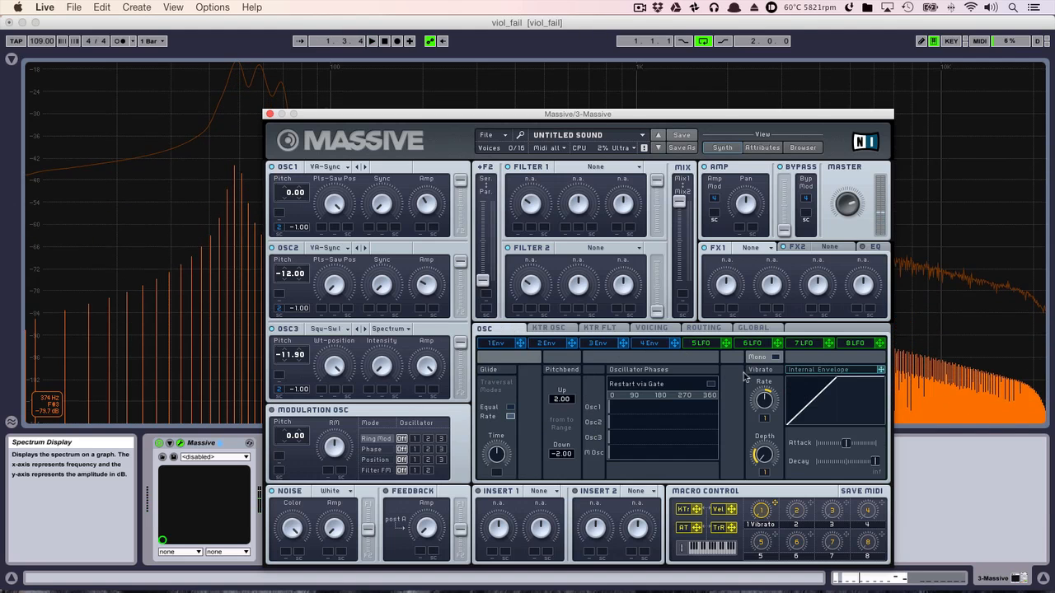
right_click(766, 423)
click(781, 435)
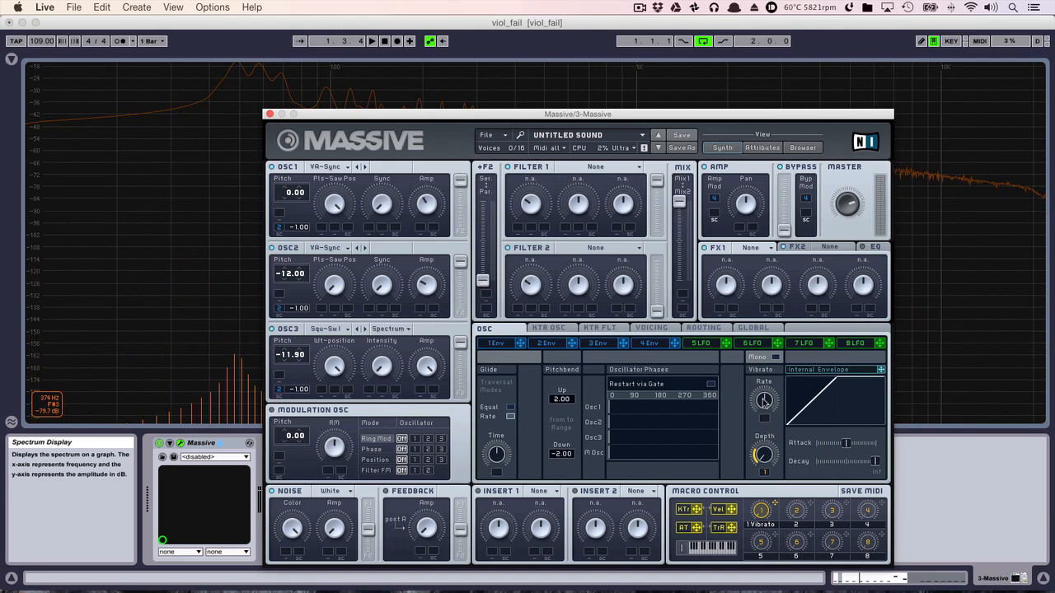
right_click(766, 472)
click(777, 484)
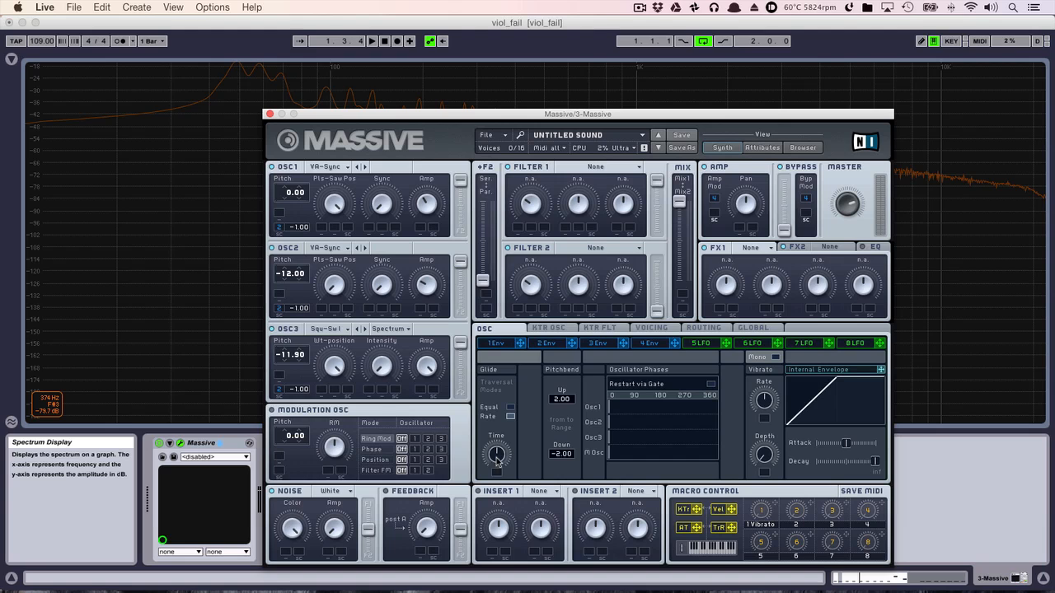
click(510, 407)
key(space)
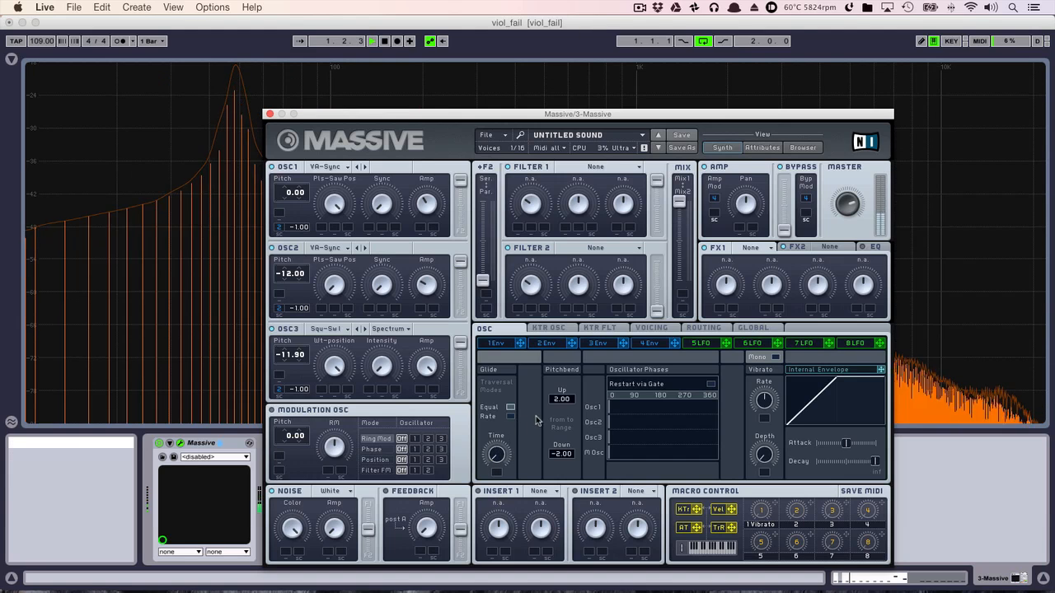
- Set Filter 2's key tracking source to Set 1 and load Lowpass 4 in Filter 1 with a fairly high cutoff
click(610, 330)
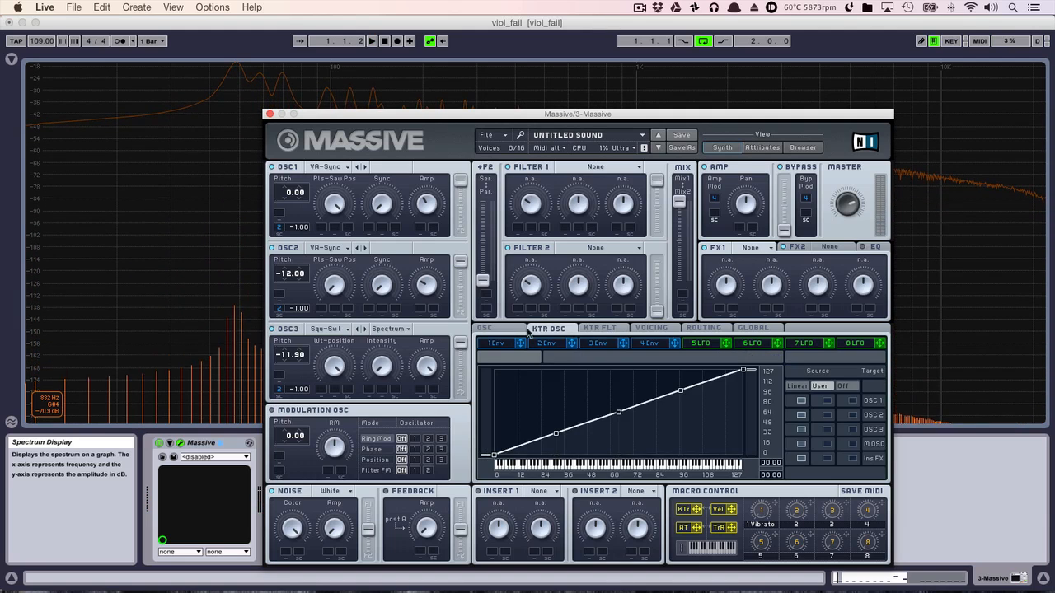
click(488, 329)
click(612, 329)
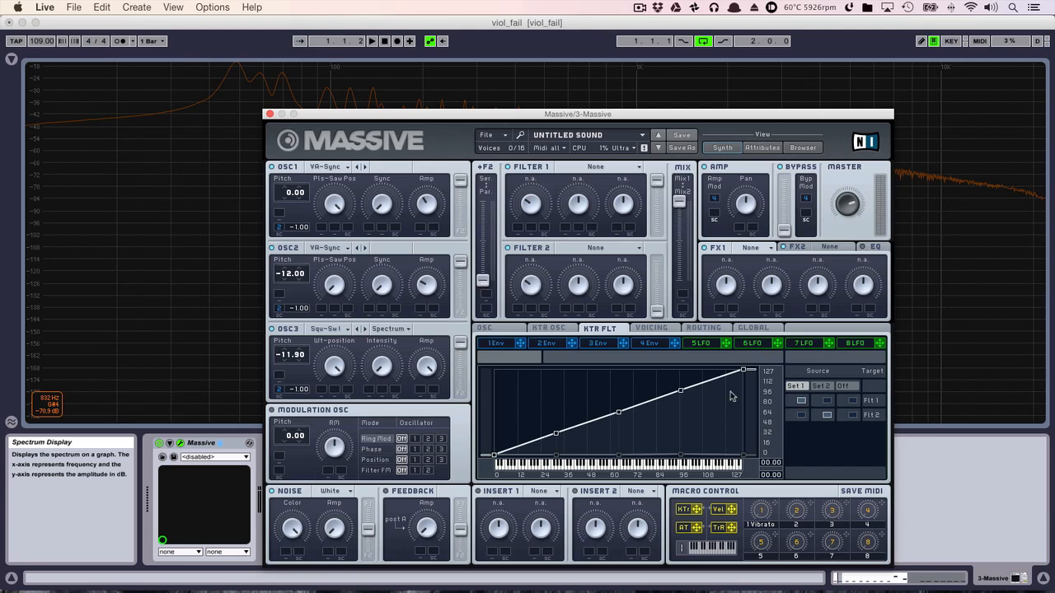
click(805, 415)
click(614, 167)
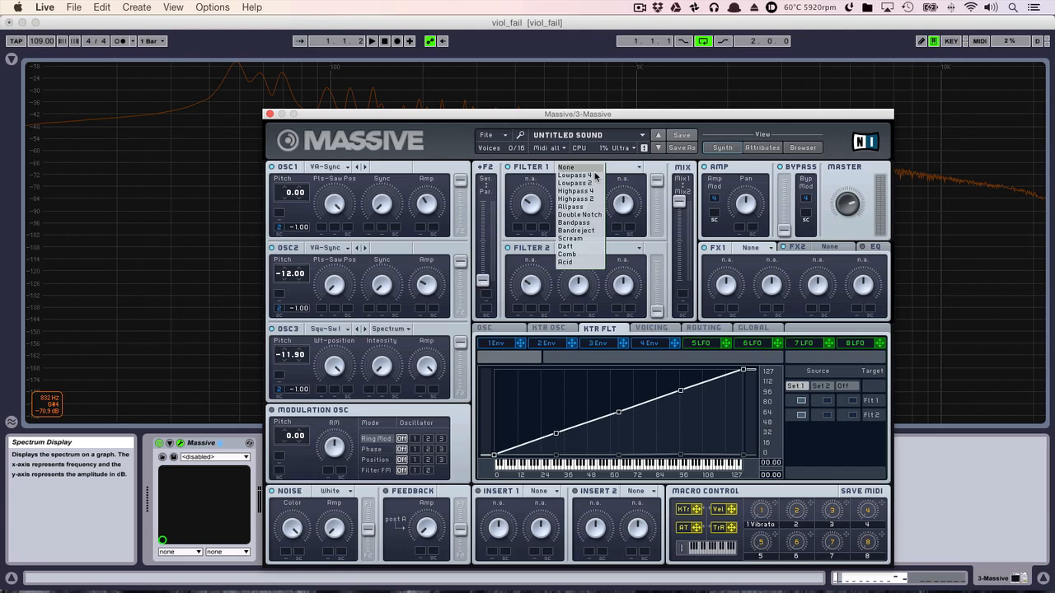
click(593, 177)
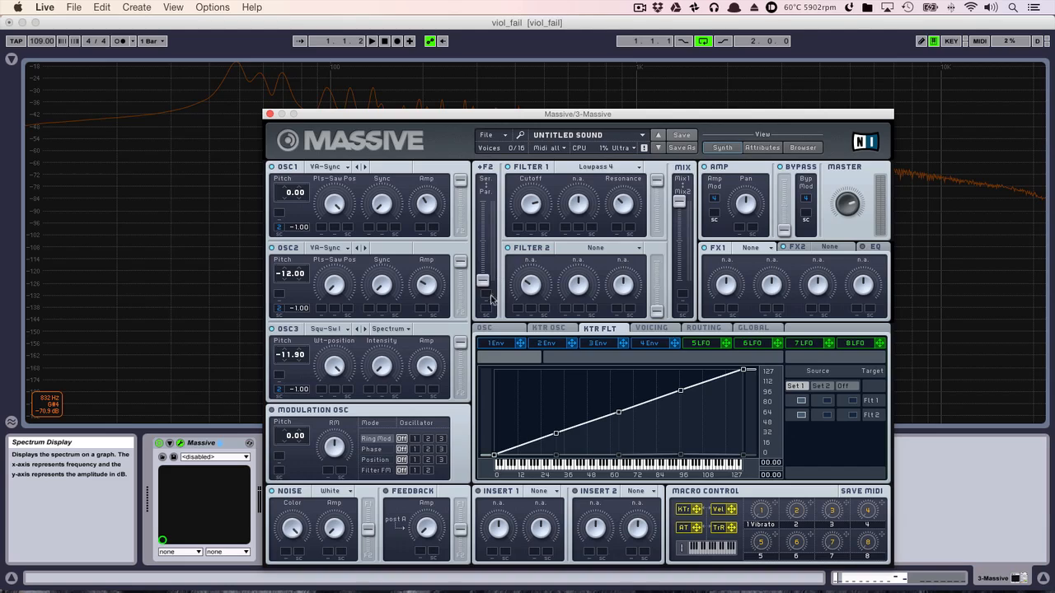
- Play the loop with the synth window moved aside and examine the high-frequency roll-off in the spectrum
key(space)
drag(572, 114, 584, 333)
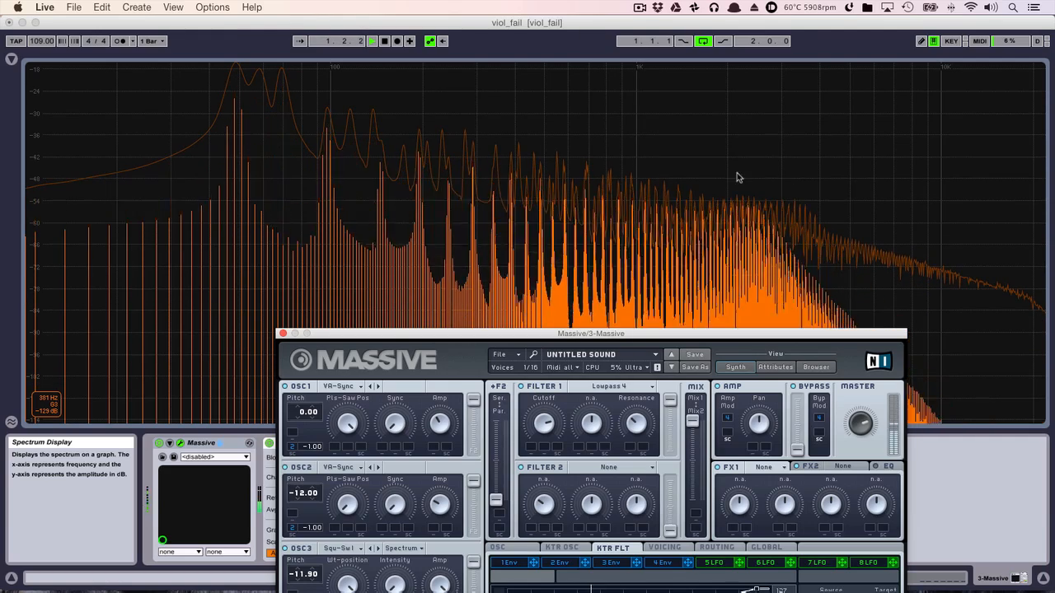
drag(716, 333, 403, 114)
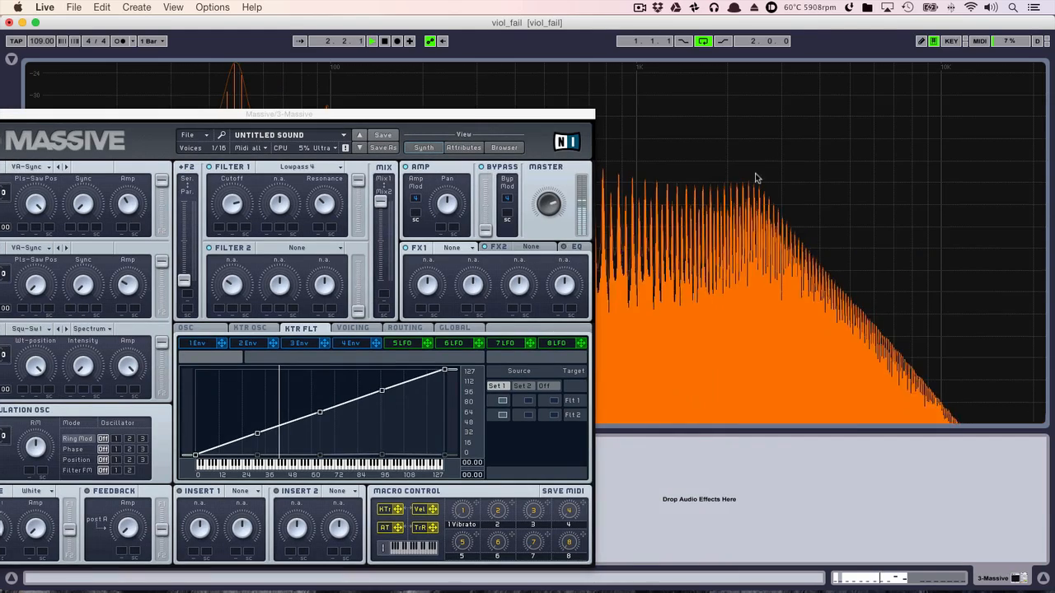
drag(466, 111, 711, 67)
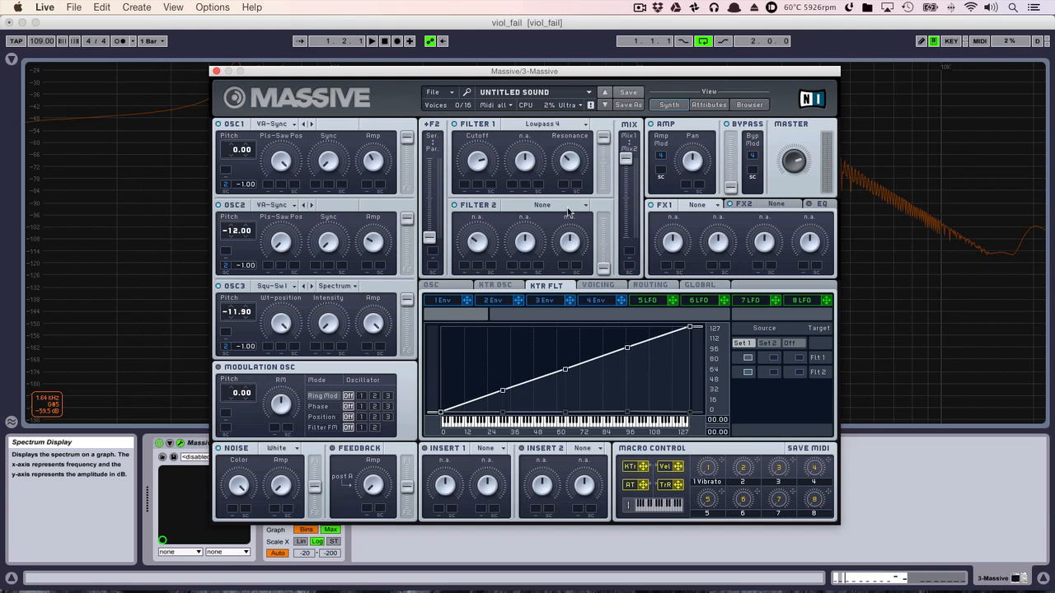
drag(608, 73, 617, 292)
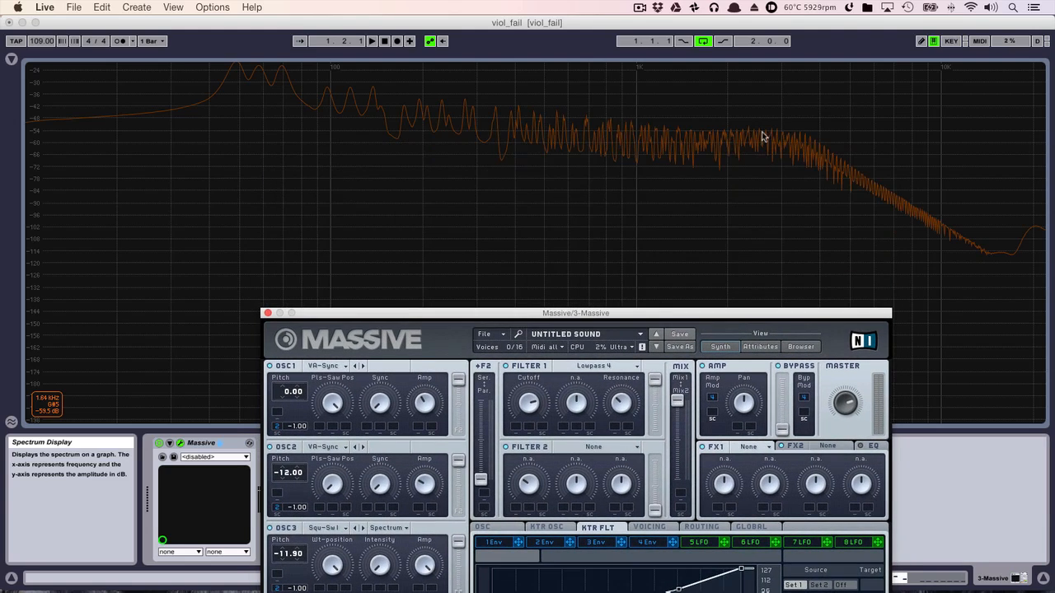
key(space)
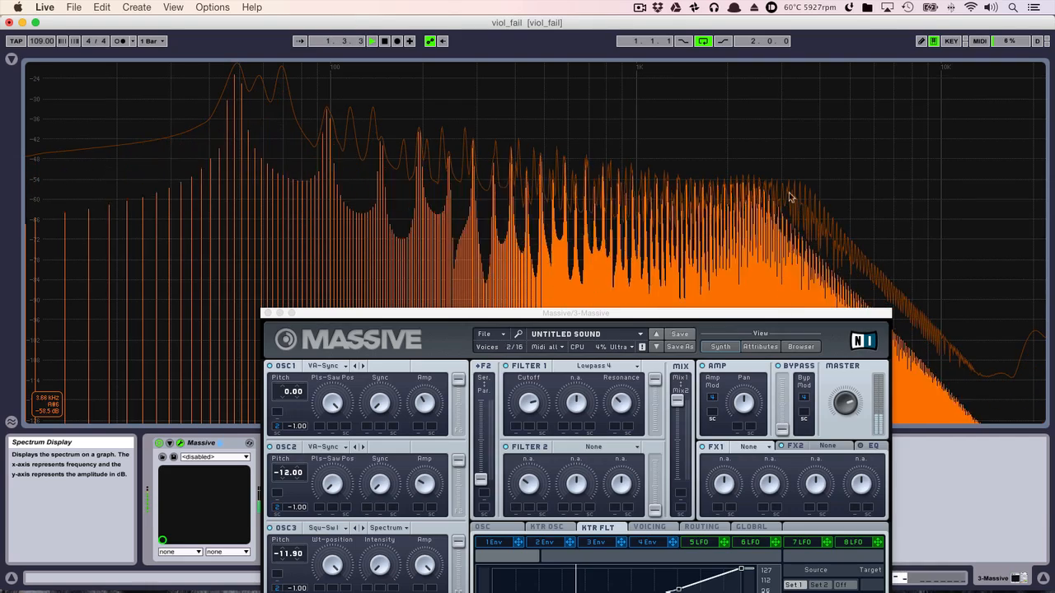
drag(541, 307, 480, 103)
drag(554, 115, 554, 108)
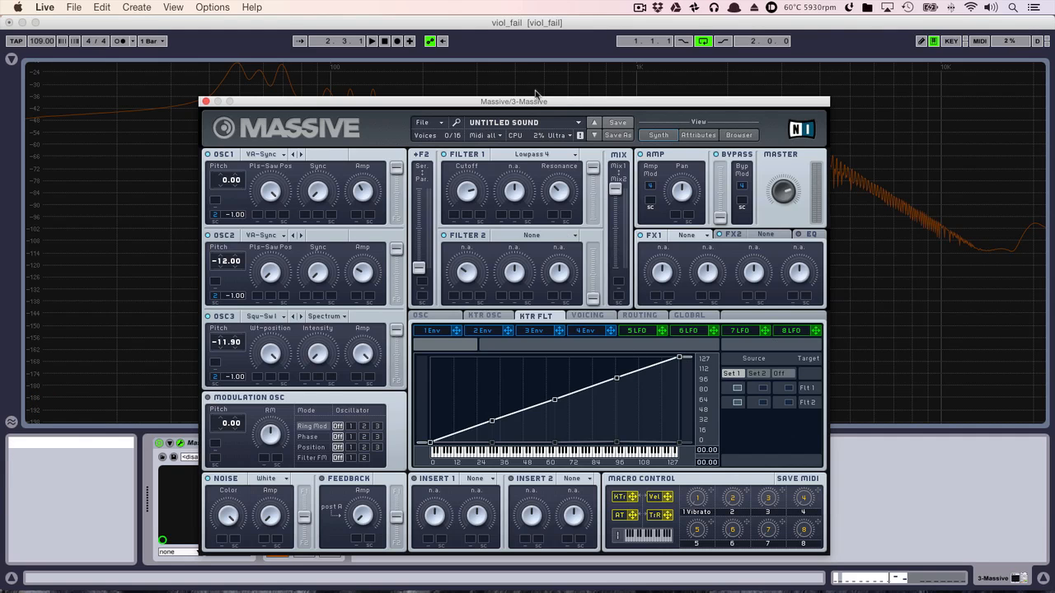
- Turn on Restart via Gate for the oscillator phases and shift Osc3's start phase
drag(537, 99, 551, 67)
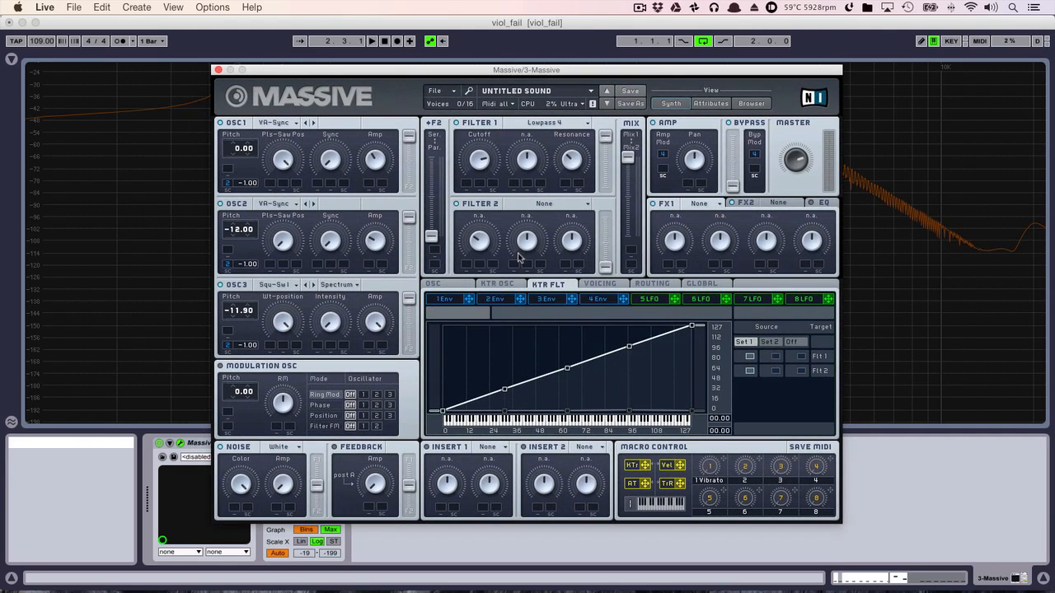
click(461, 284)
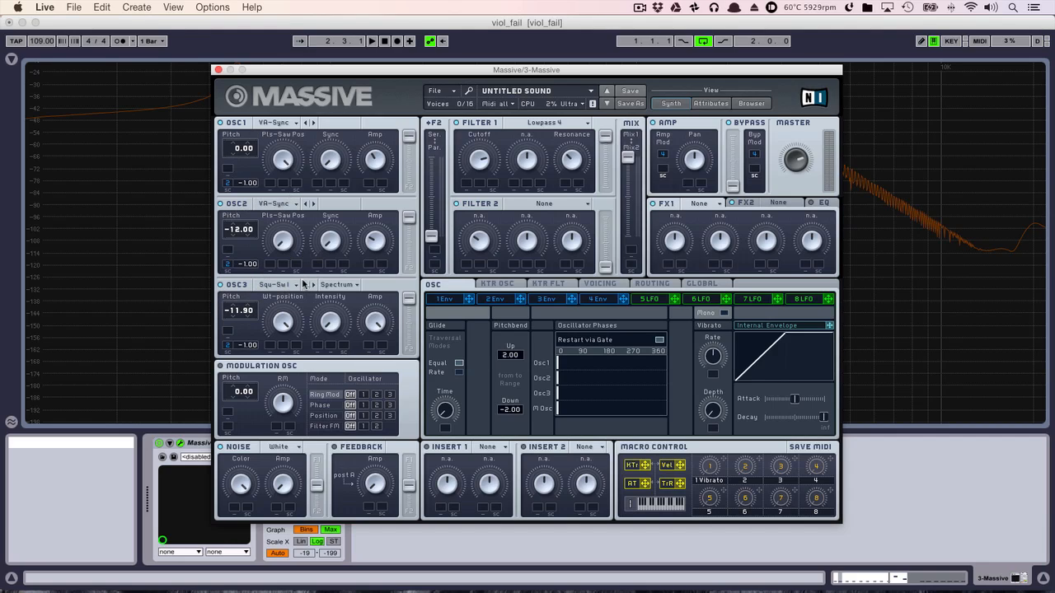
drag(559, 397, 599, 398)
- Set LFO 5 fully to its sine curve with Restart off, assign it to OSC1's pitch at 0.20 and play the loop
click(650, 301)
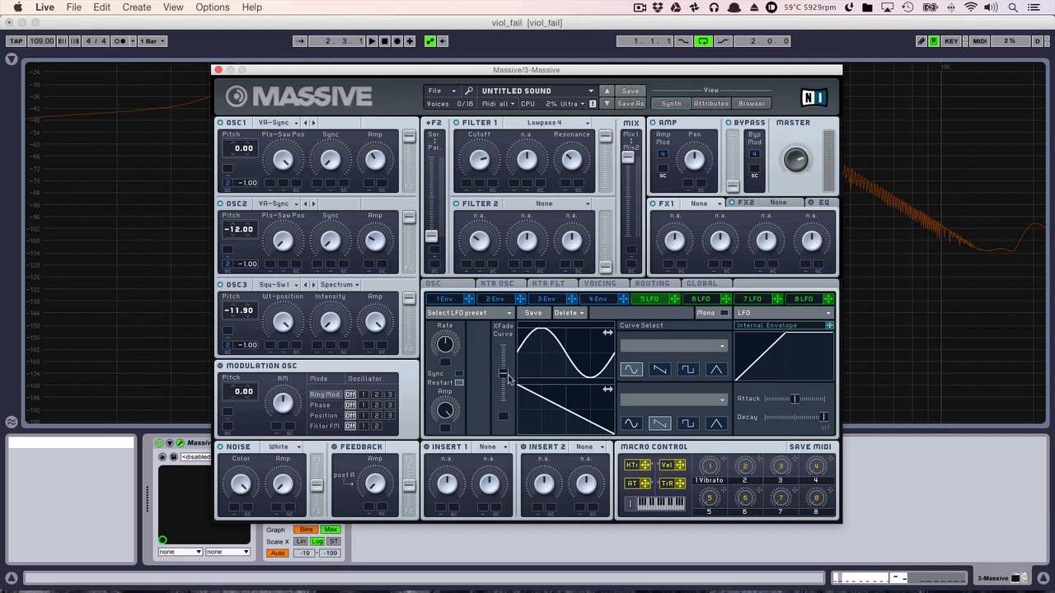
drag(509, 377, 507, 345)
drag(674, 299, 261, 143)
key(space)
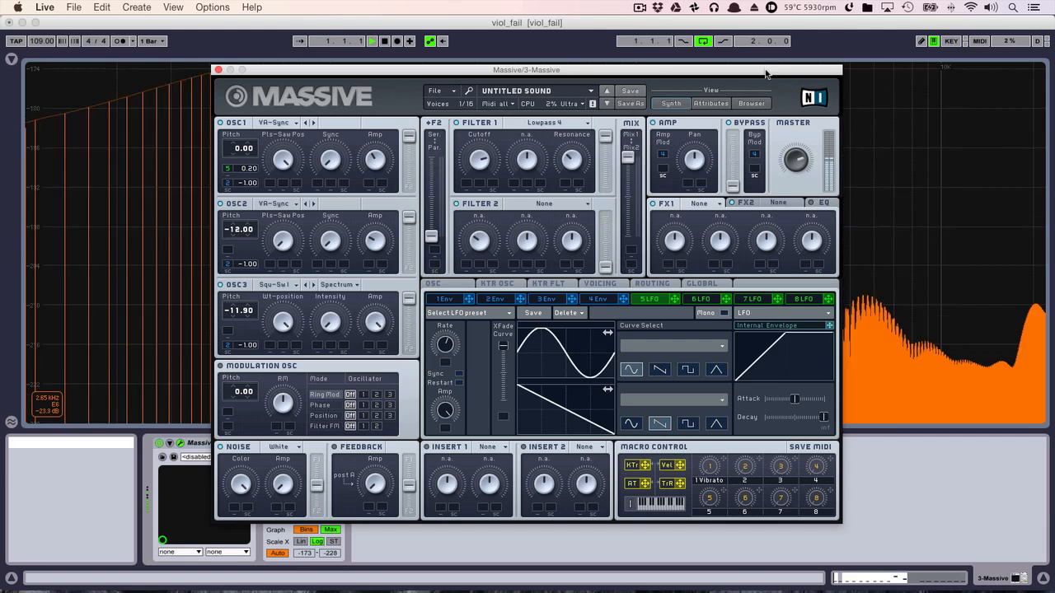
drag(766, 77, 762, 122)
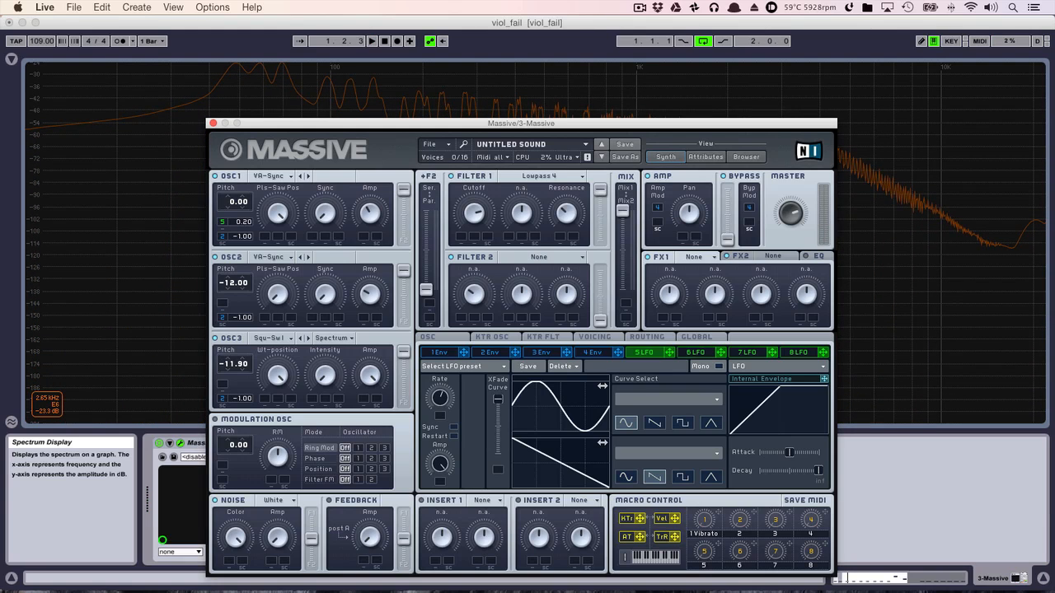
drag(703, 122, 707, 54)
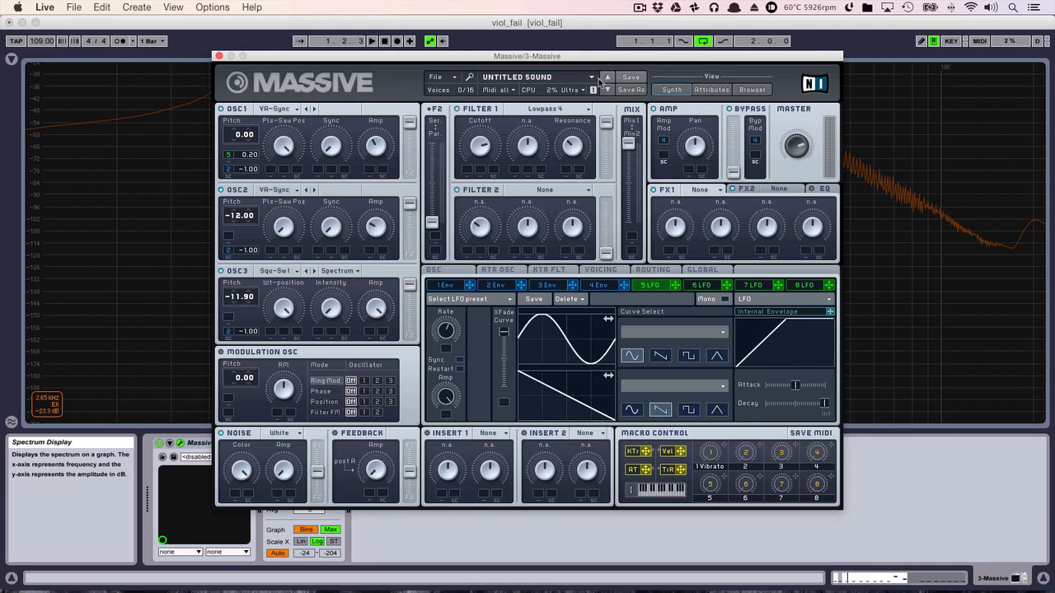
- Load the Parabolic Shaper in Insert 1, routed after Filter 1, and play the loop to examine the spectrum
click(570, 272)
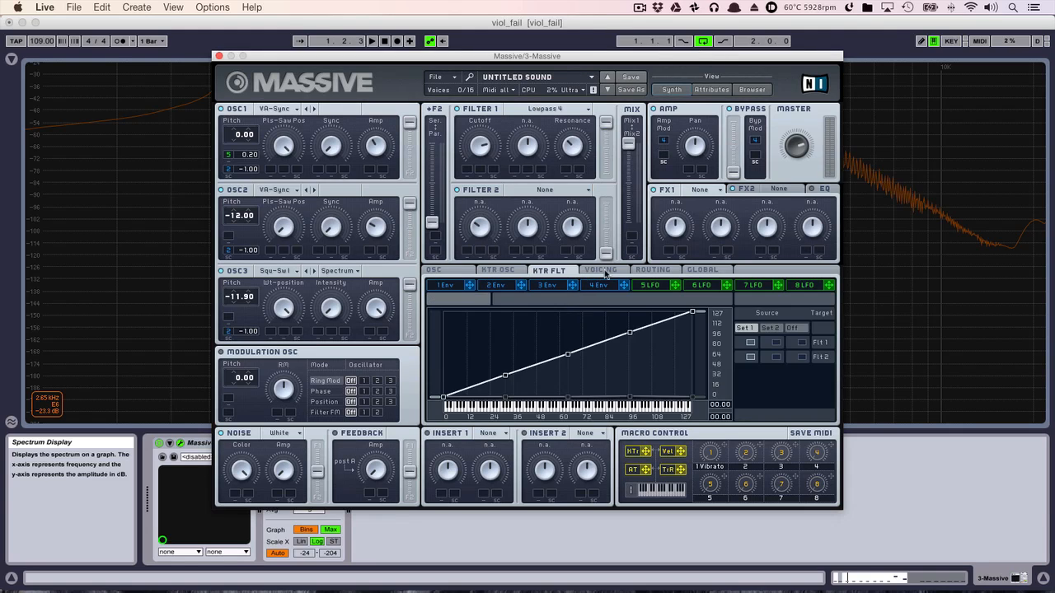
click(607, 272)
click(650, 272)
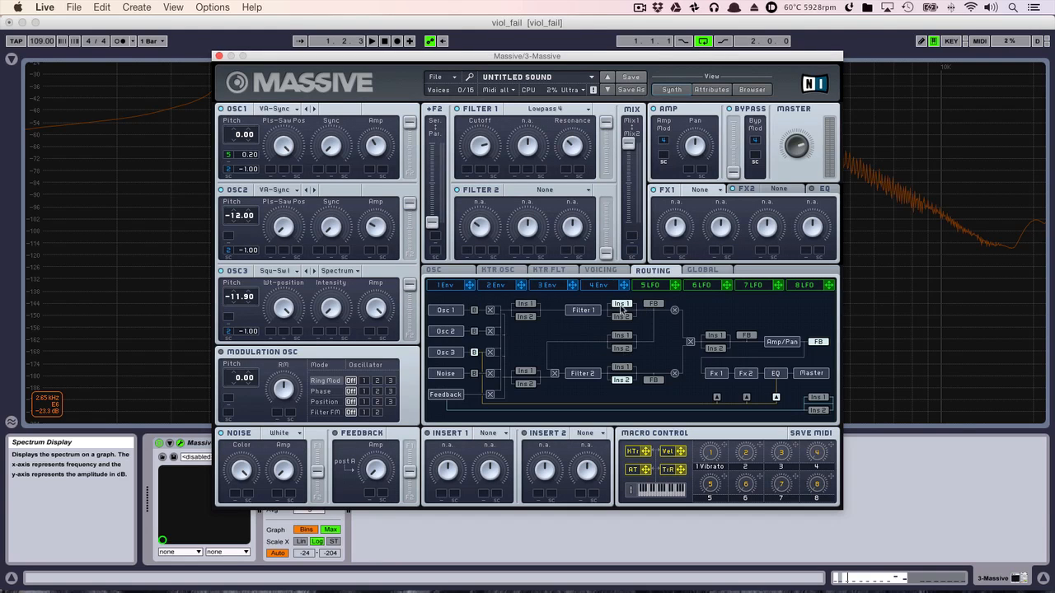
click(491, 434)
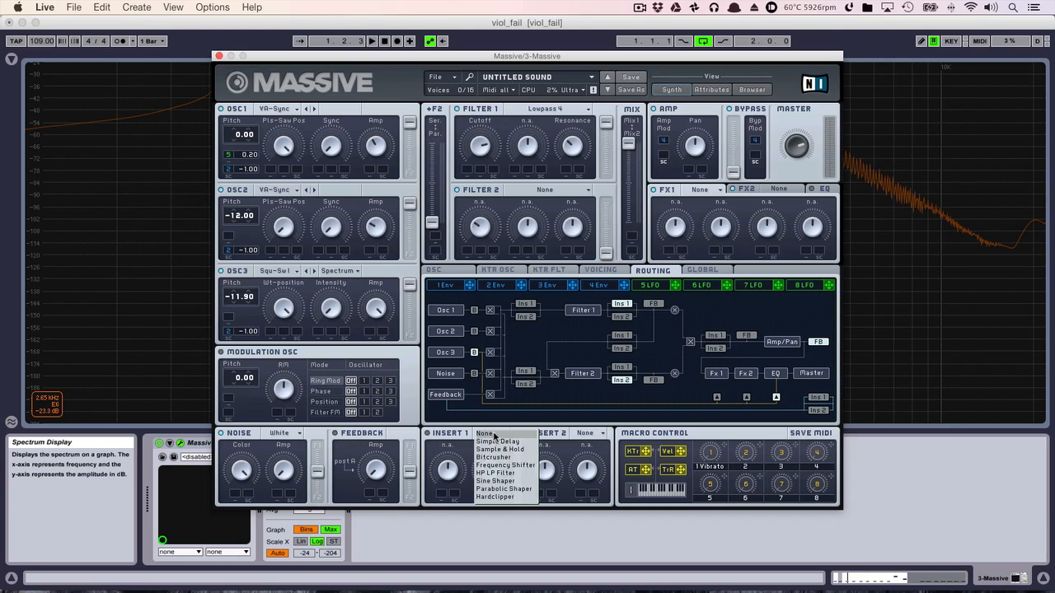
click(511, 490)
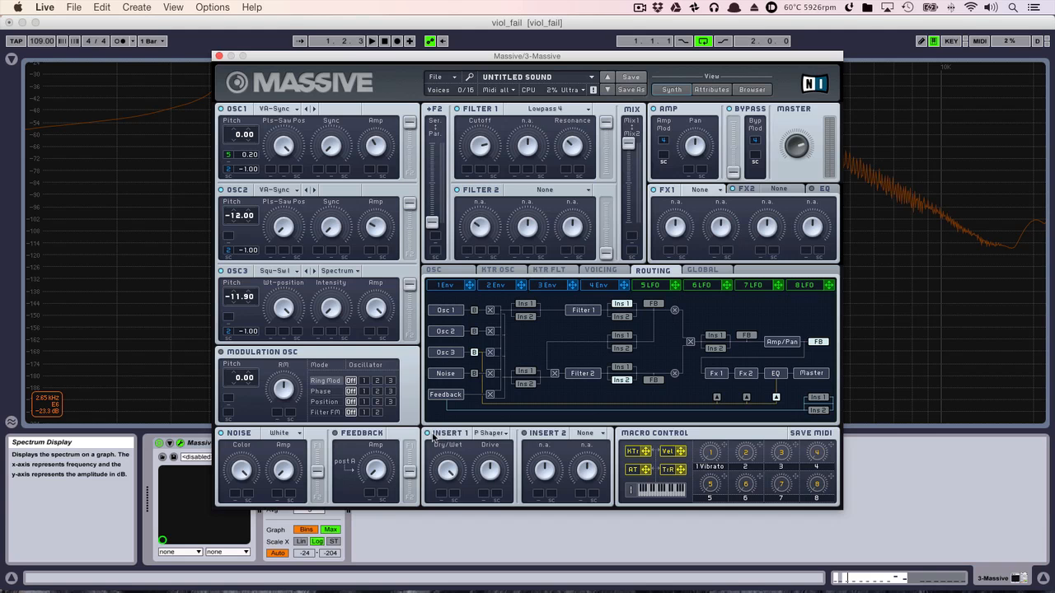
key(space)
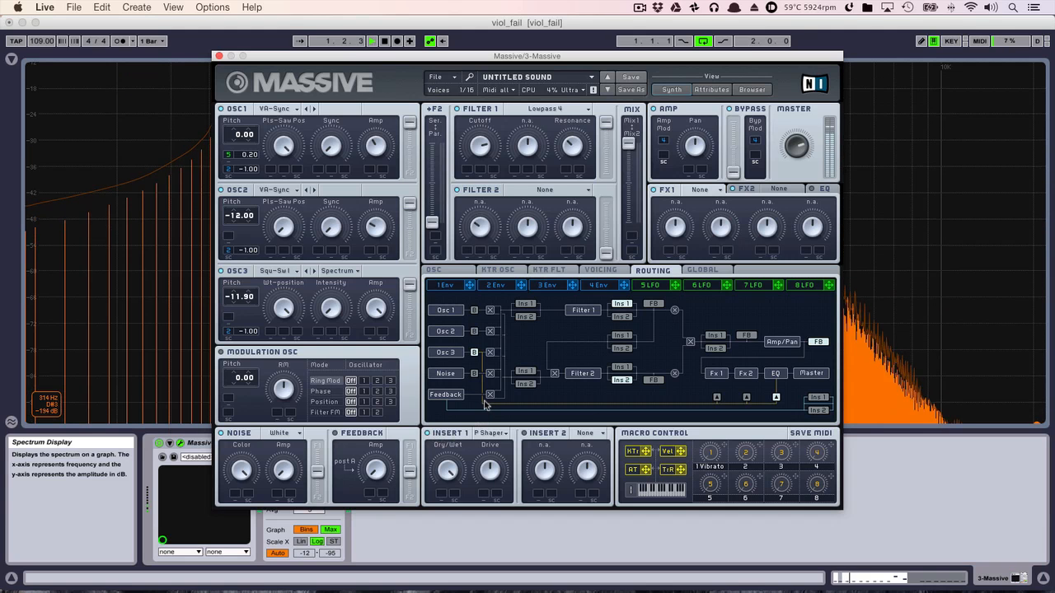
drag(596, 63, 650, 320)
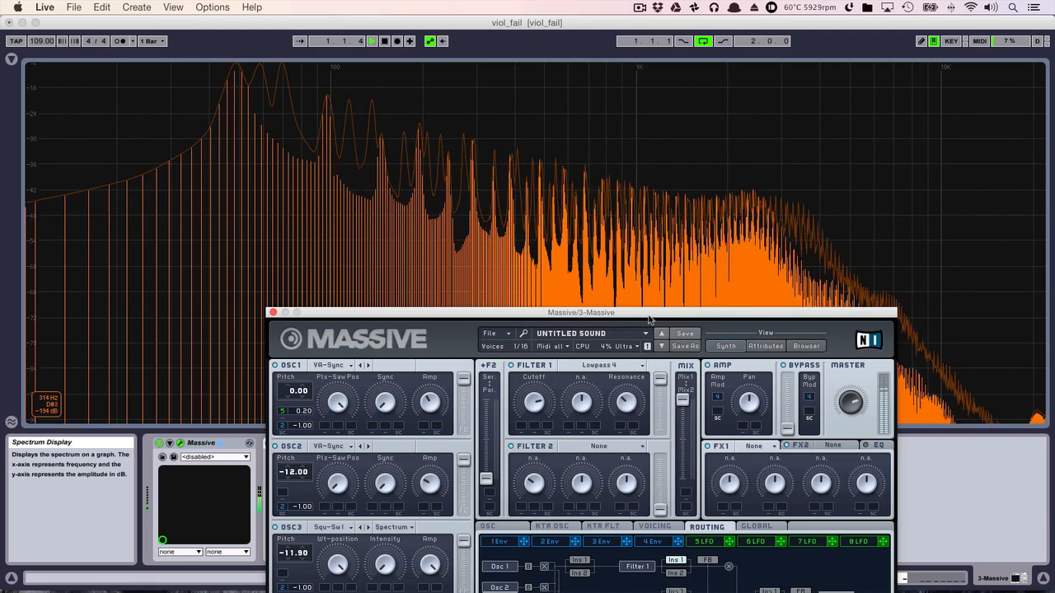
drag(655, 317, 531, 320)
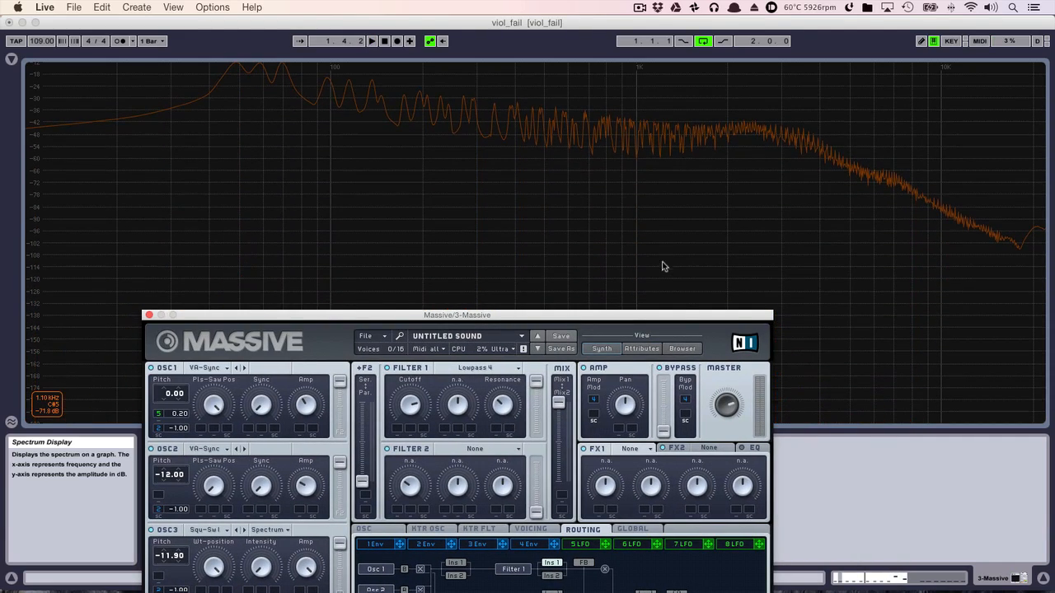
drag(683, 315, 521, 104)
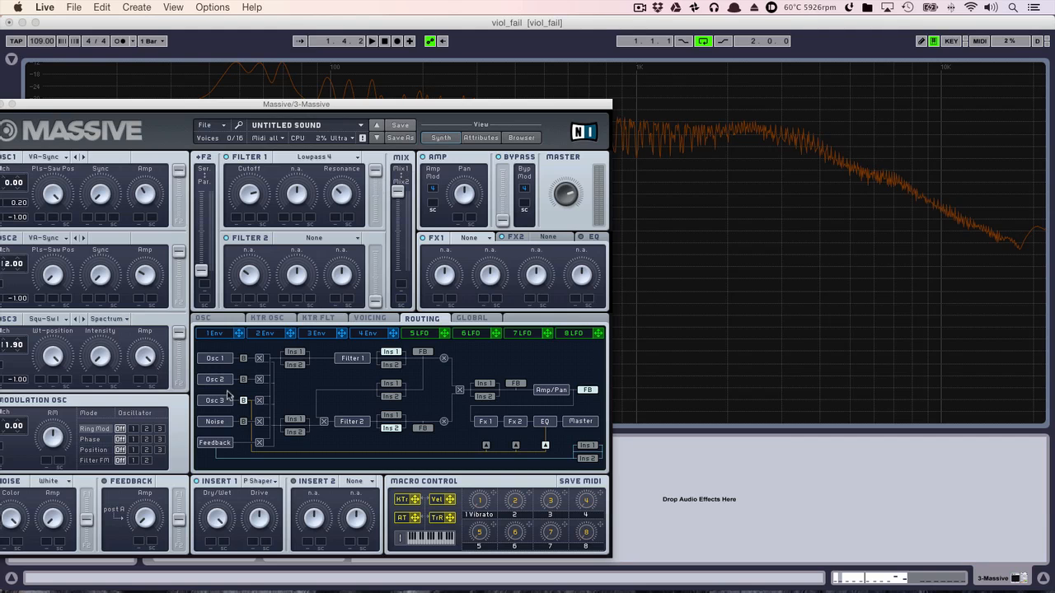
- Replay the loop with the synth window shifted aside and examine the high-frequency range of the shaped sound in the spectrum
click(619, 401)
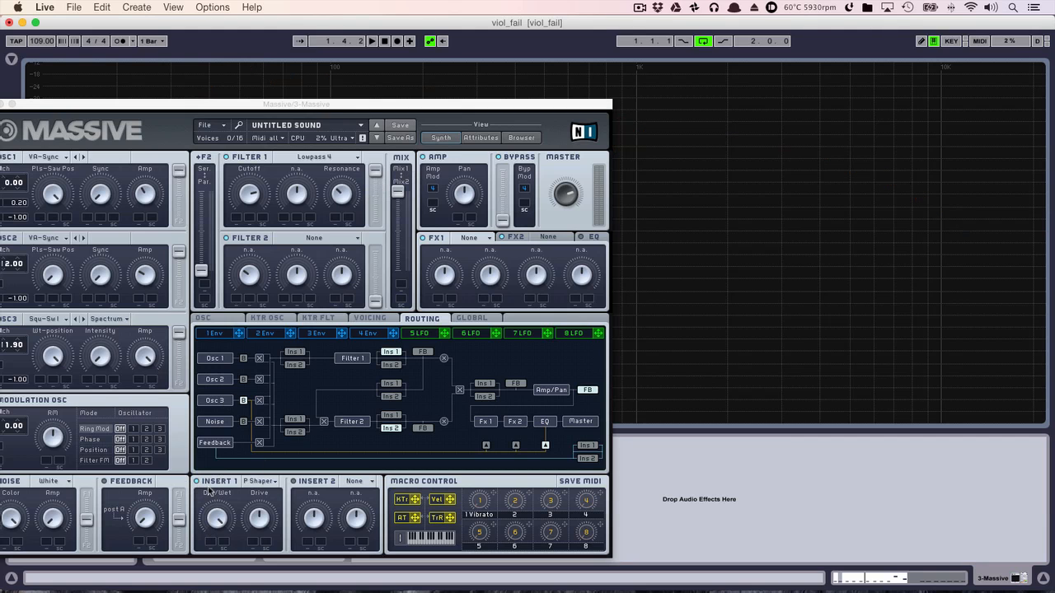
click(435, 170)
drag(449, 110, 219, 138)
key(space)
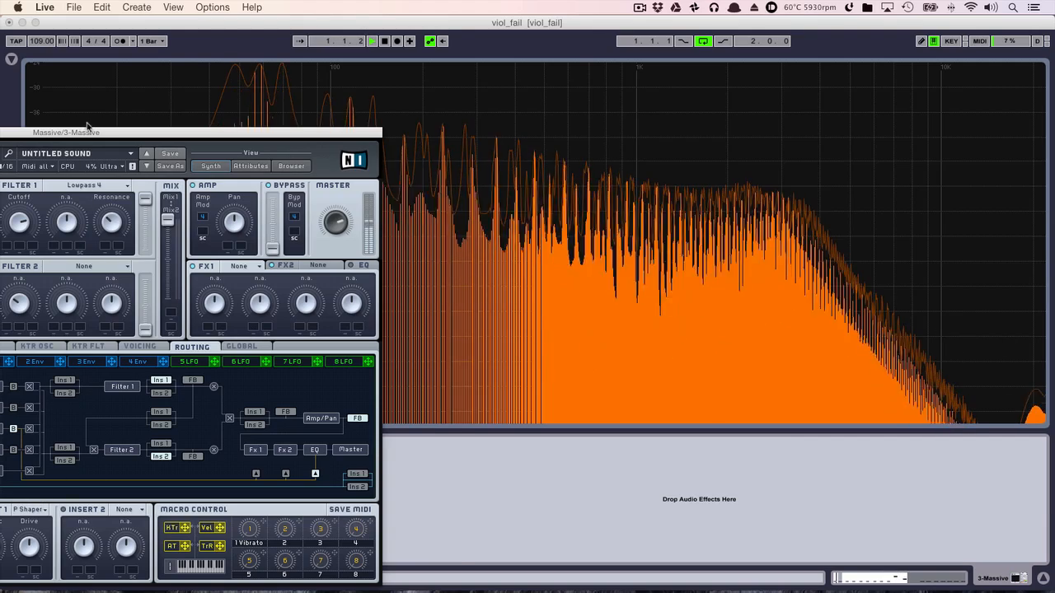
drag(88, 131, 169, 101)
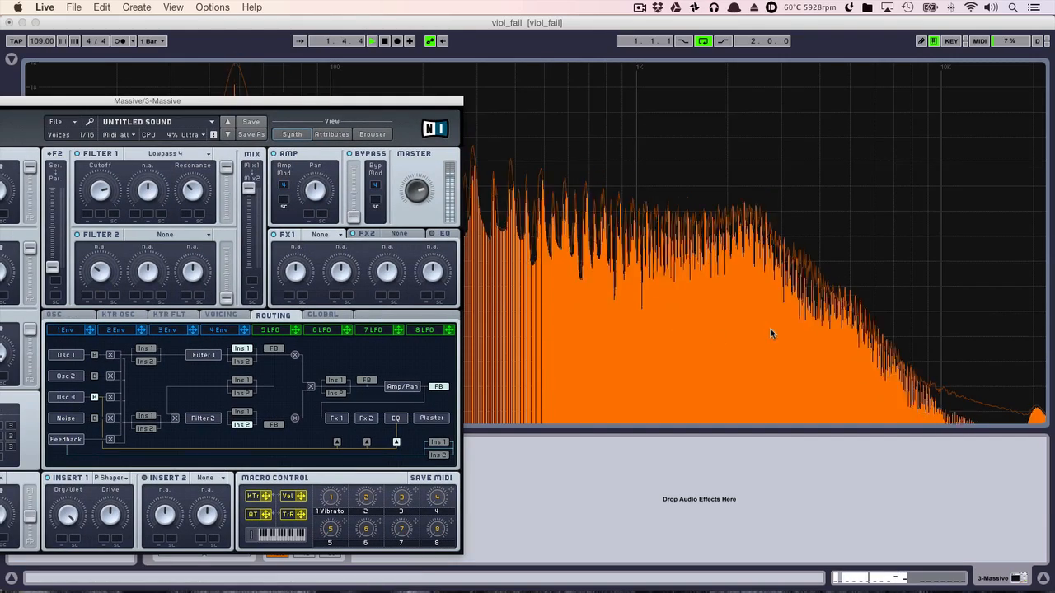
key(space)
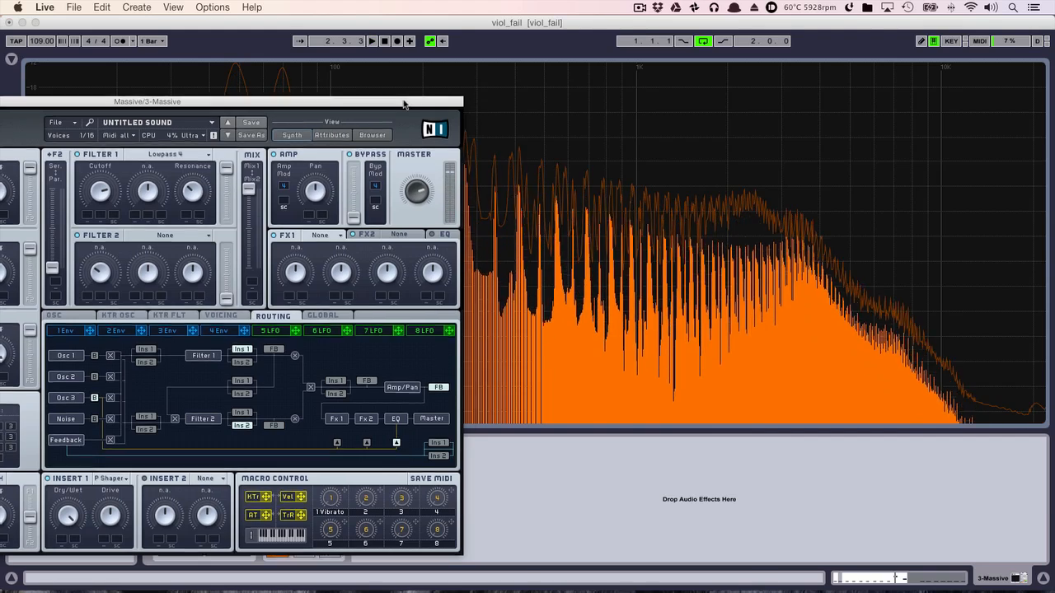
drag(404, 101, 715, 113)
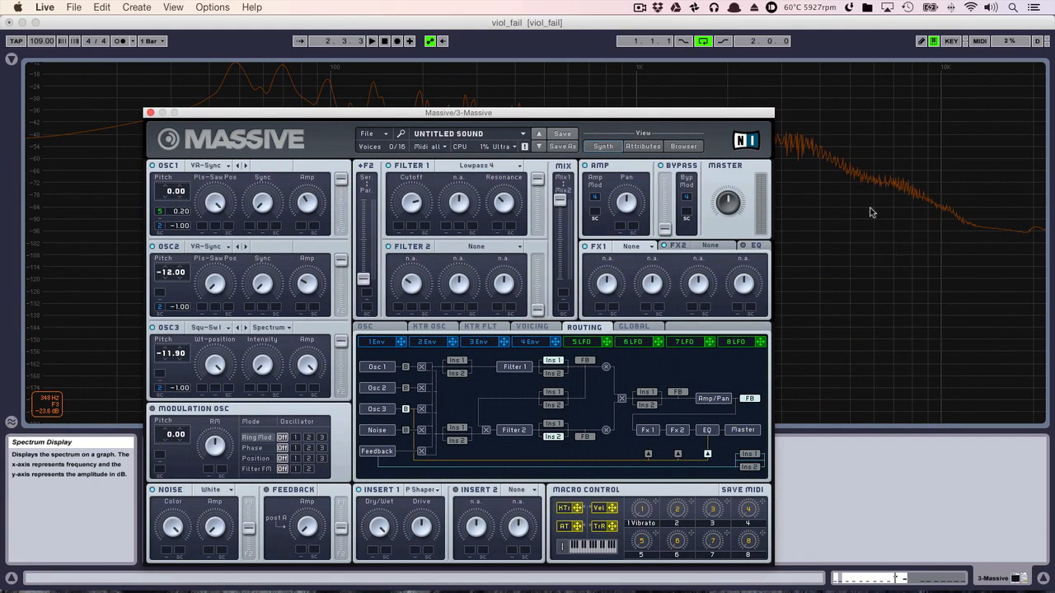
- Load a Chorus in FX1, lower its Depth and play the loop to hear it
drag(697, 111, 700, 70)
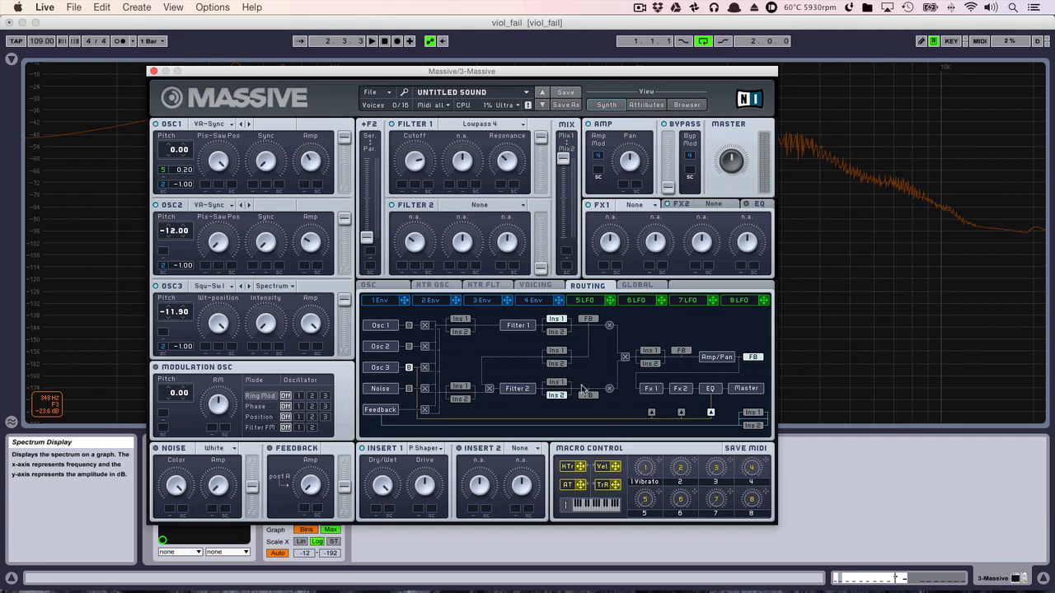
click(643, 204)
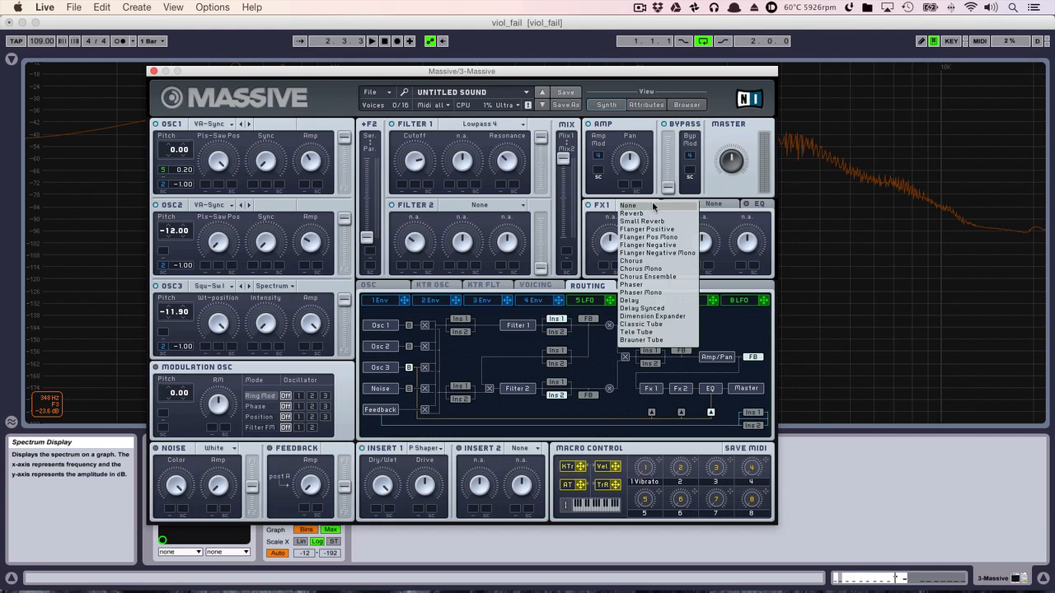
click(656, 261)
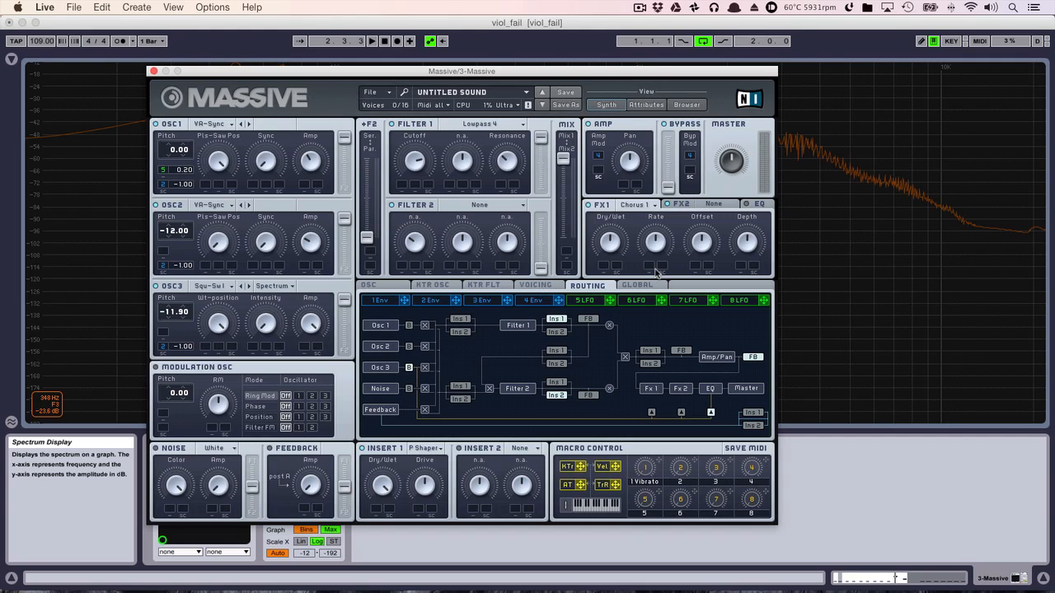
click(546, 288)
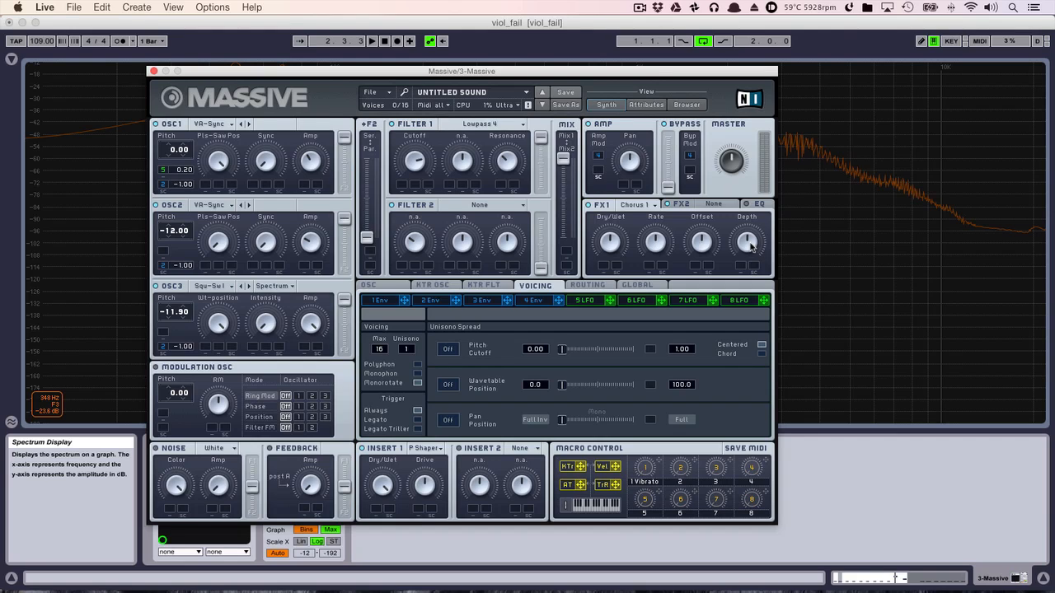
drag(750, 243, 750, 258)
key(space)
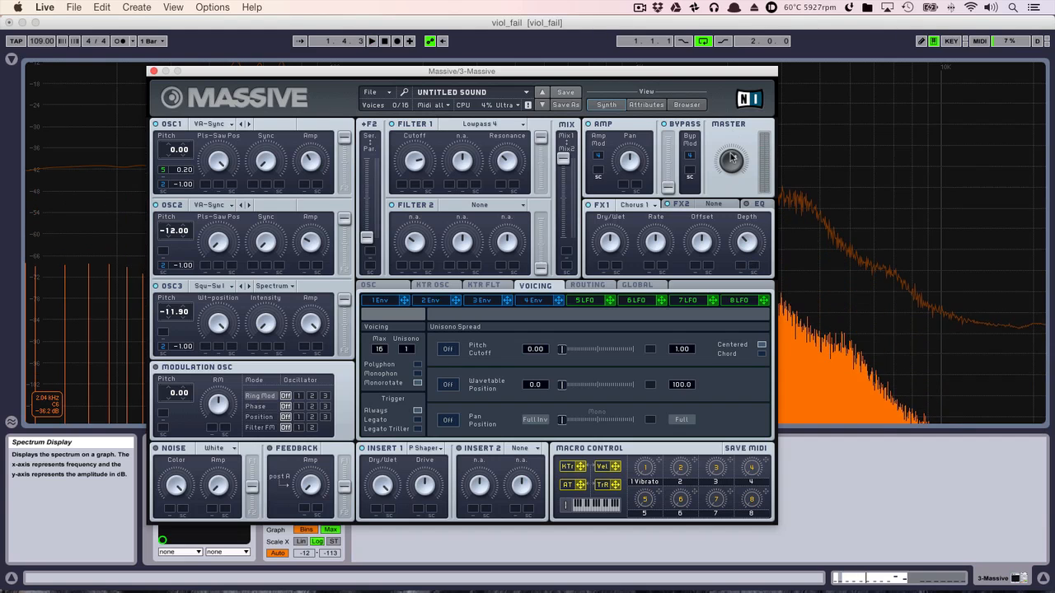
- Raise the master level slightly and enable the EQ with Low Shelf raised and Boost and Frequency lowered
drag(730, 155, 731, 144)
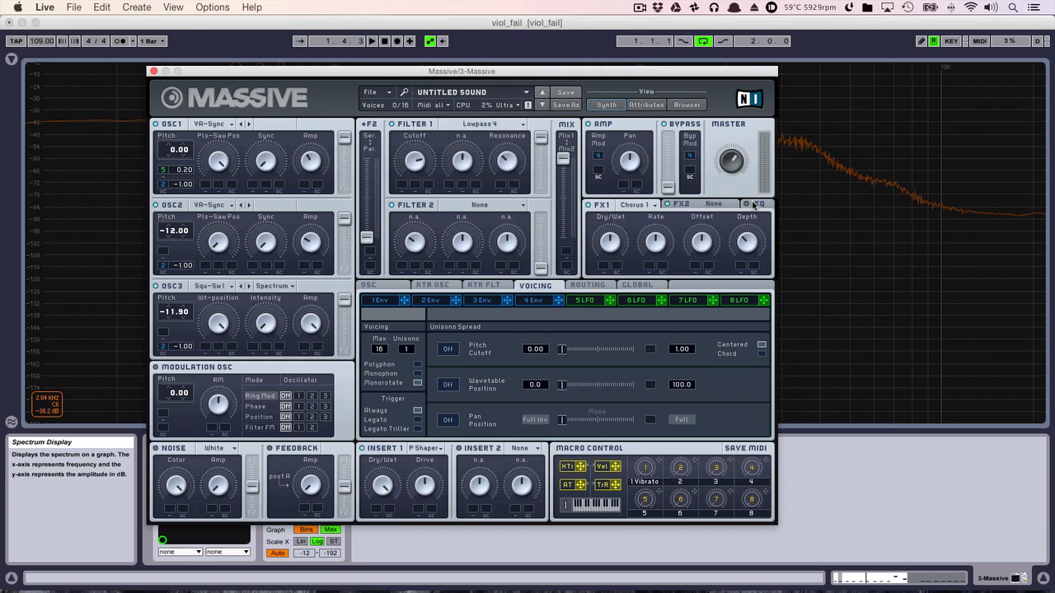
click(760, 204)
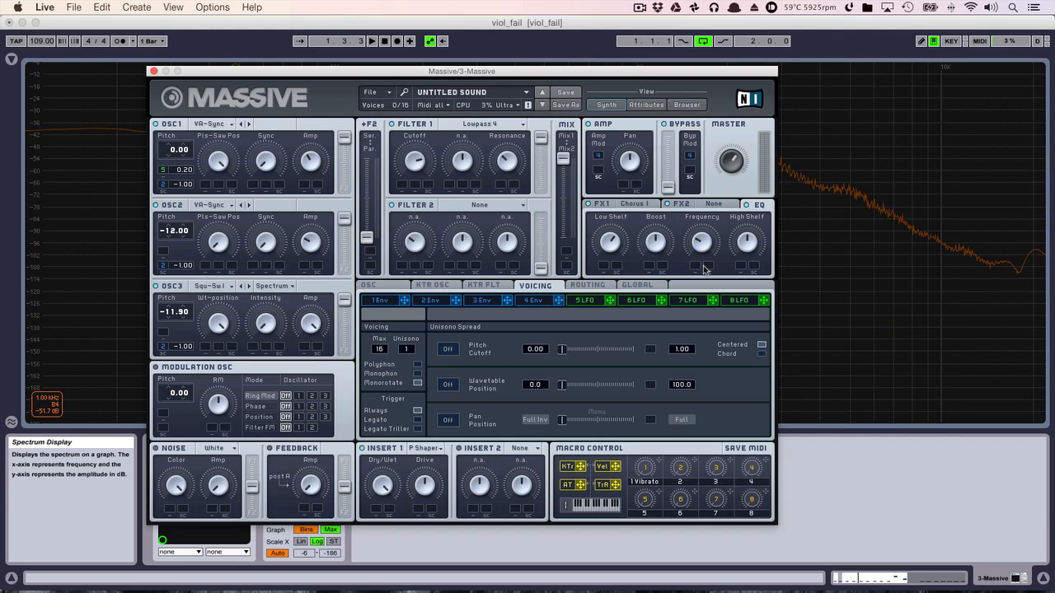
key(space)
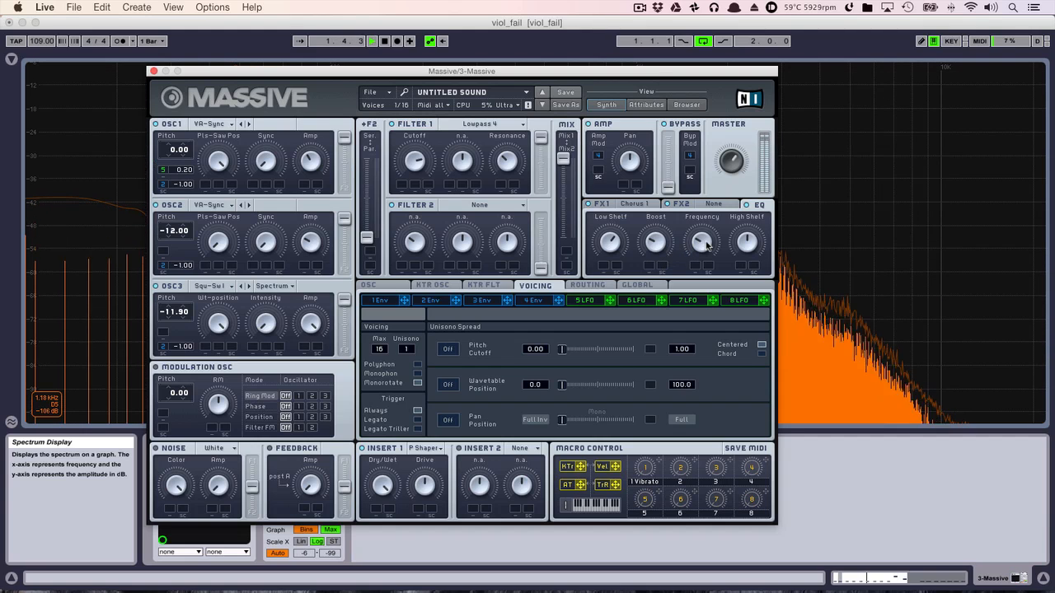
- Toggle the EQ during loop playback and compare its effect across the full spectrum
click(748, 205)
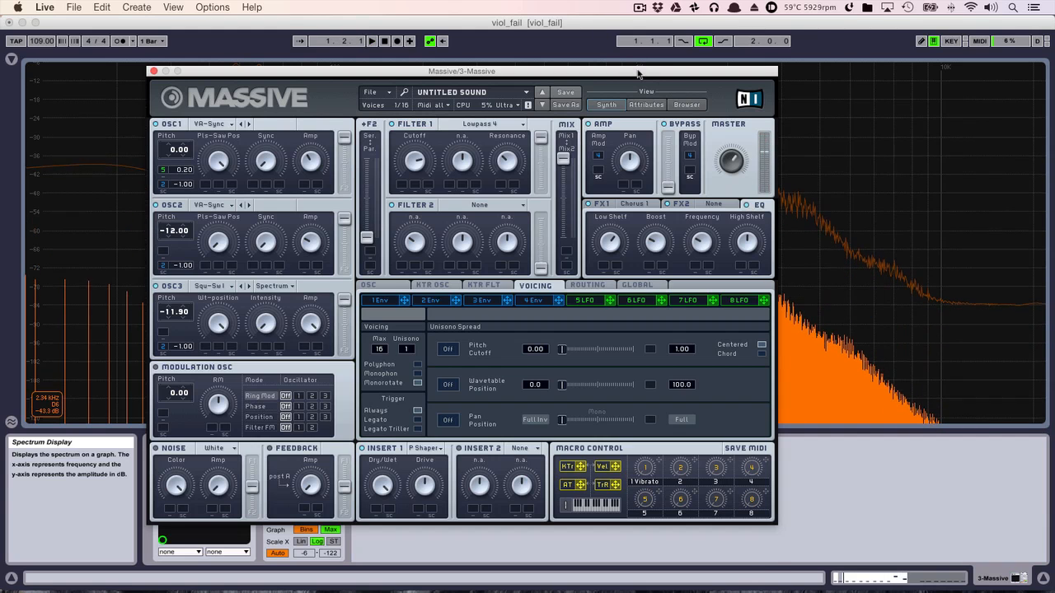
drag(527, 71, 513, 334)
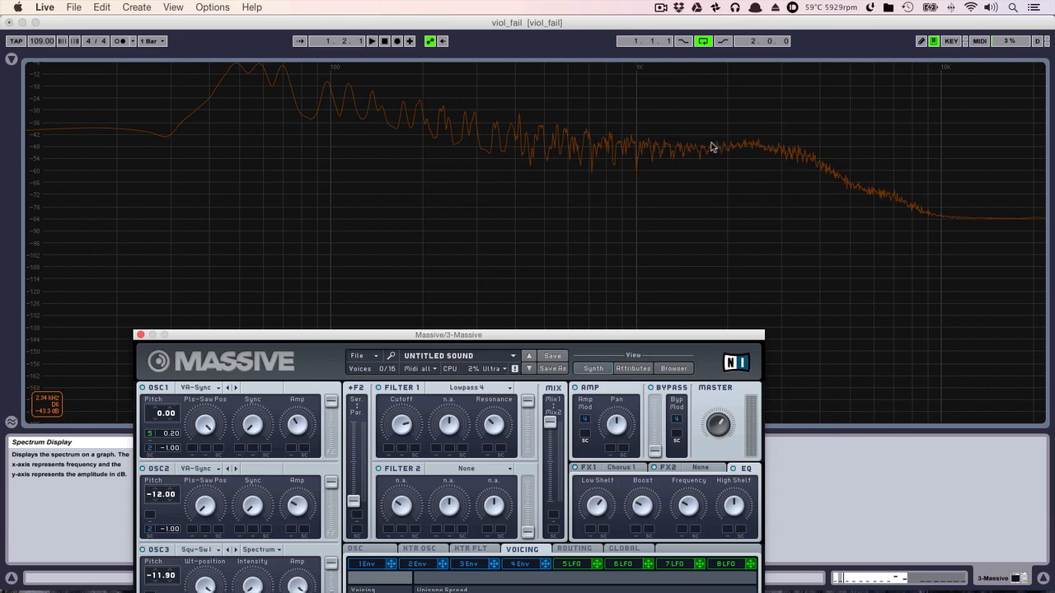
click(715, 147)
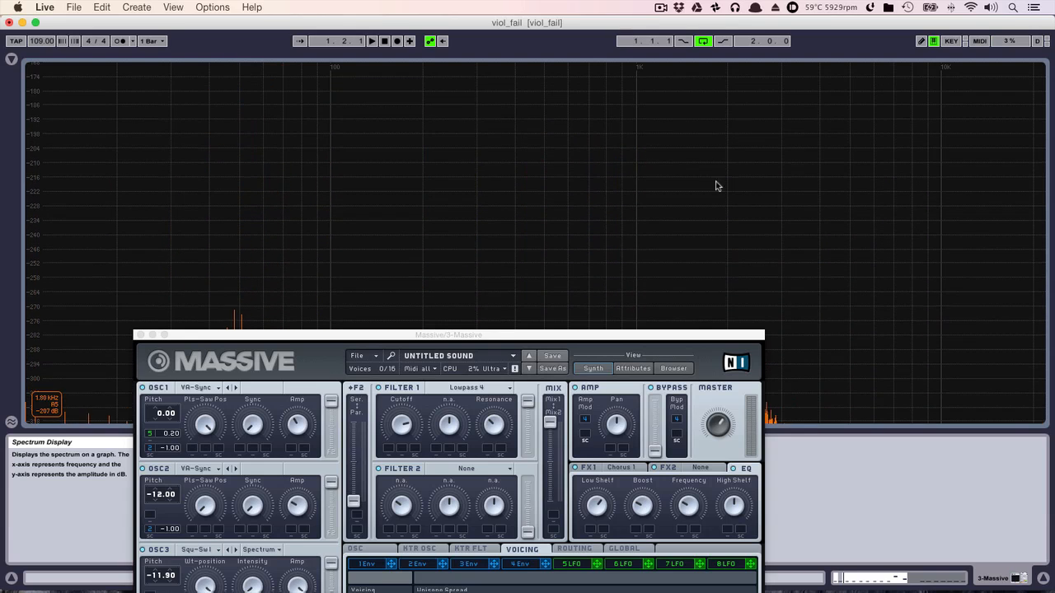
key(space)
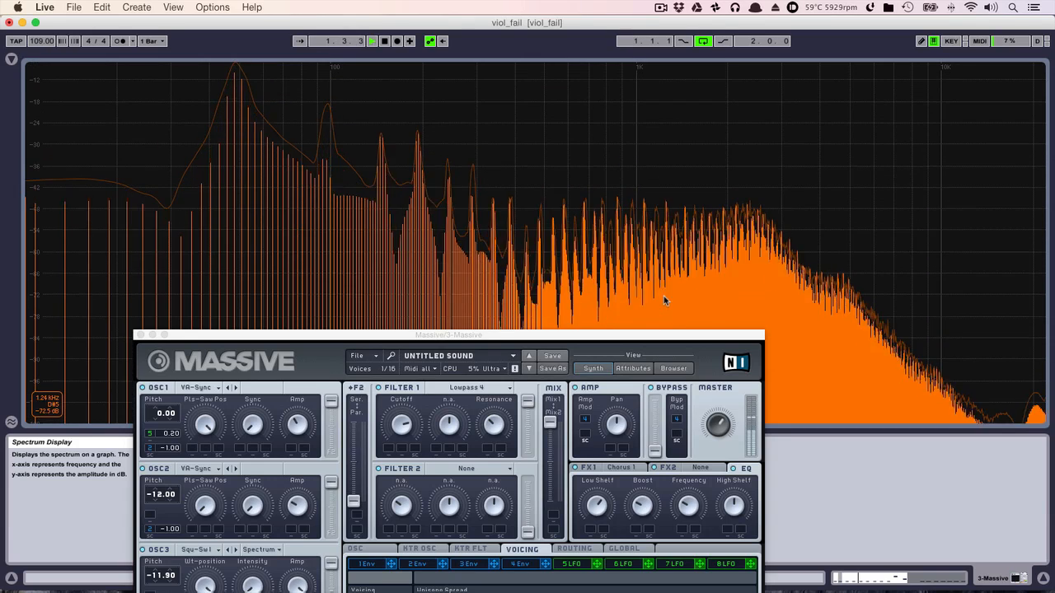
click(734, 470)
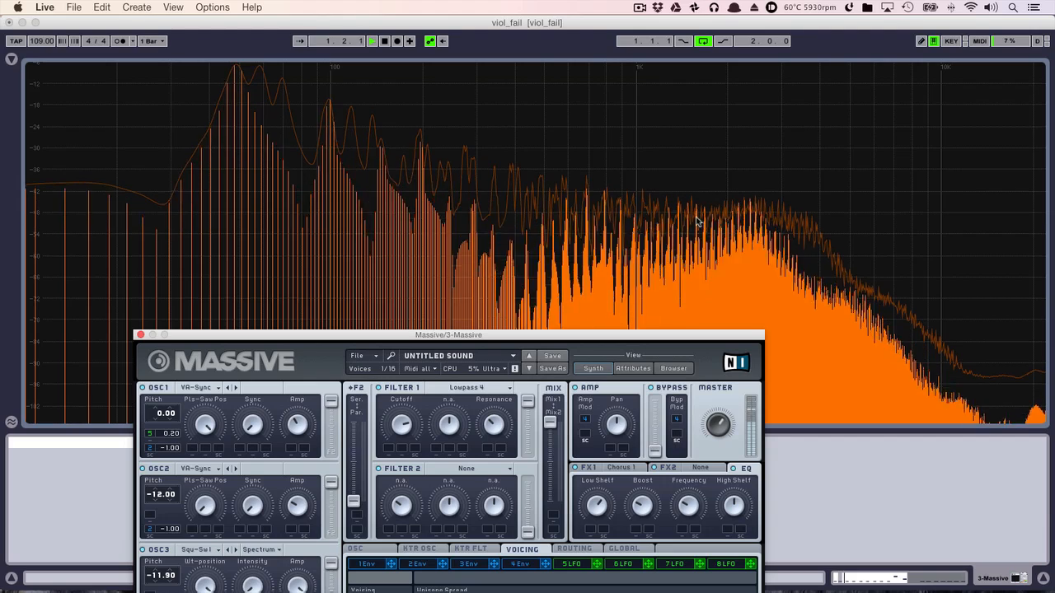
drag(571, 337, 612, 81)
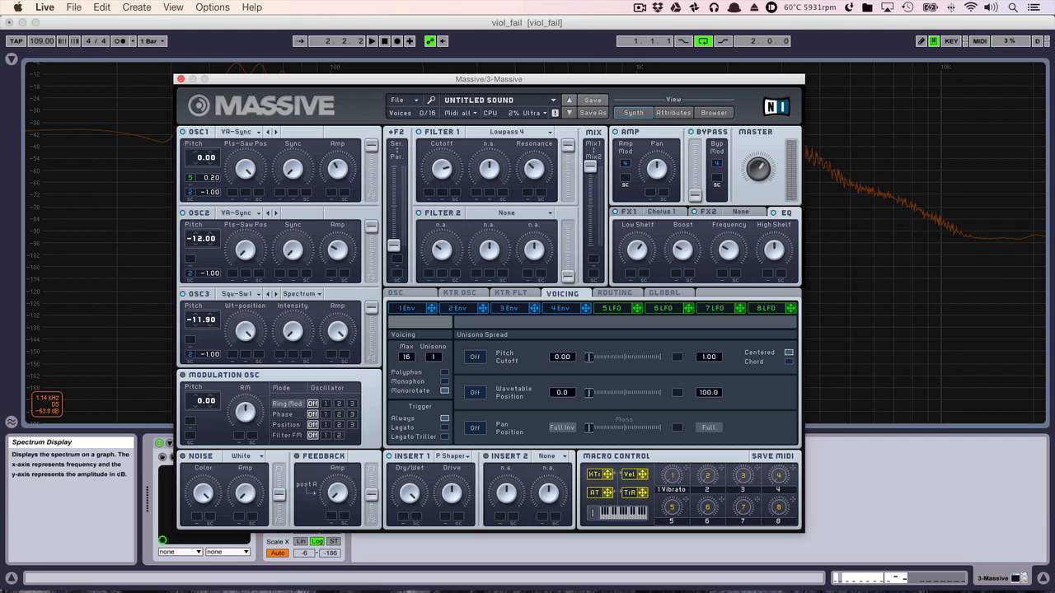
- With Osc3 switched off during loop playback, turn Osc2's Pls-Saw Pos fully up and raise its Amp
drag(446, 82, 487, 84)
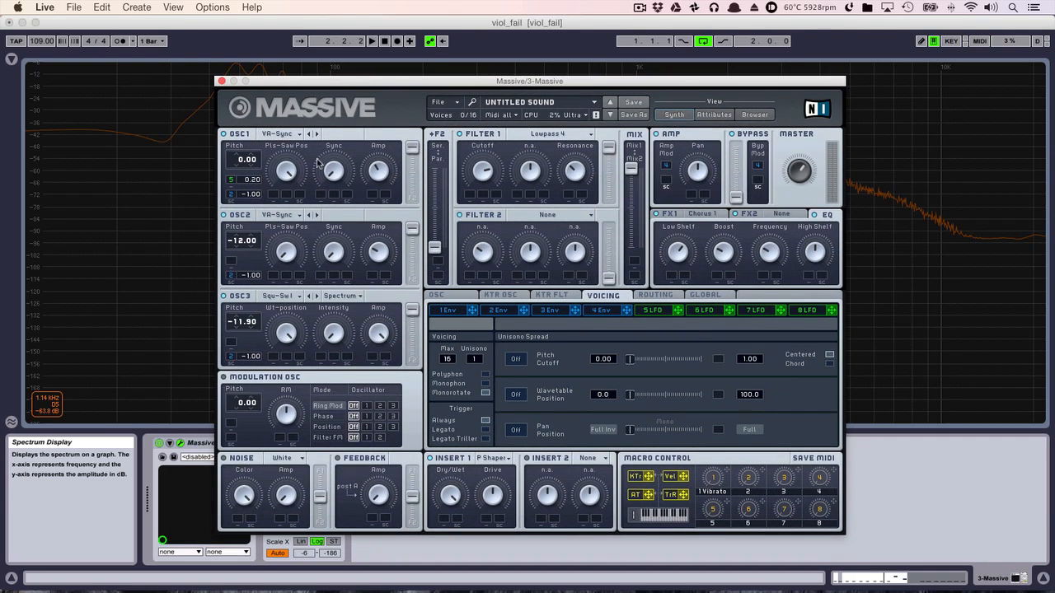
key(space)
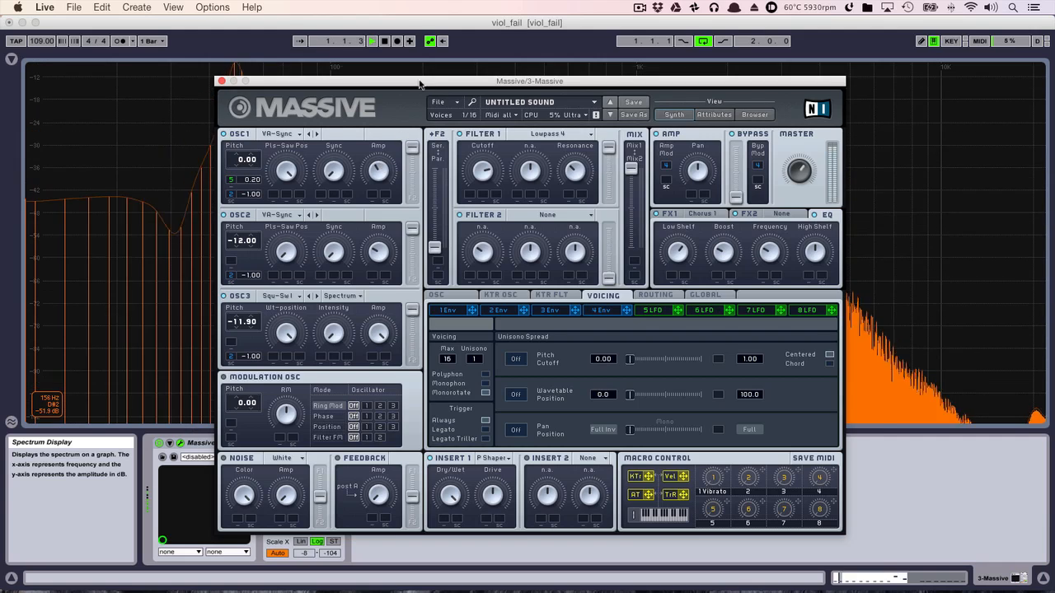
drag(327, 81, 390, 129)
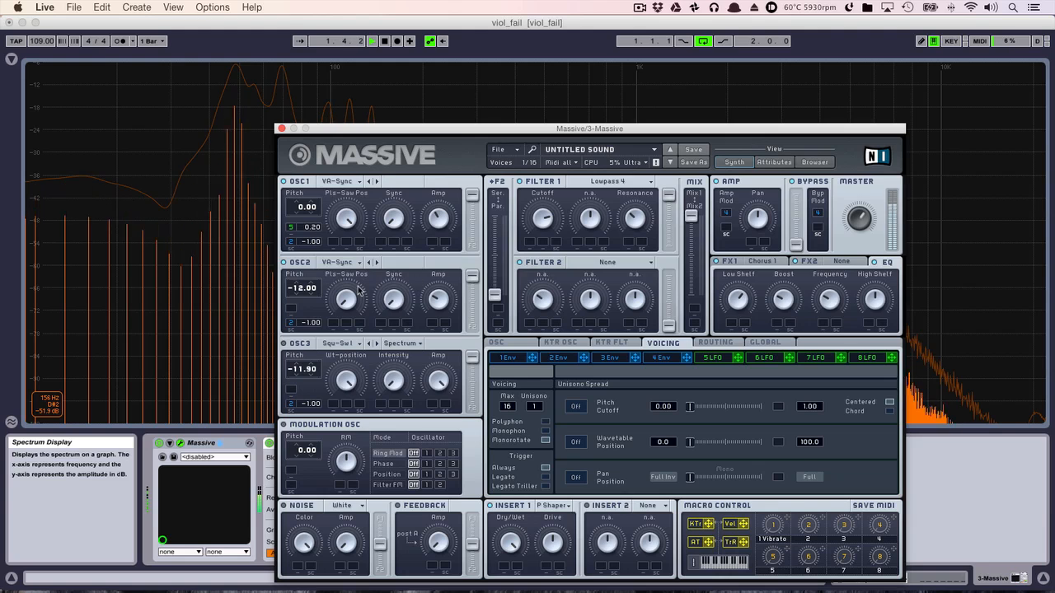
key(space)
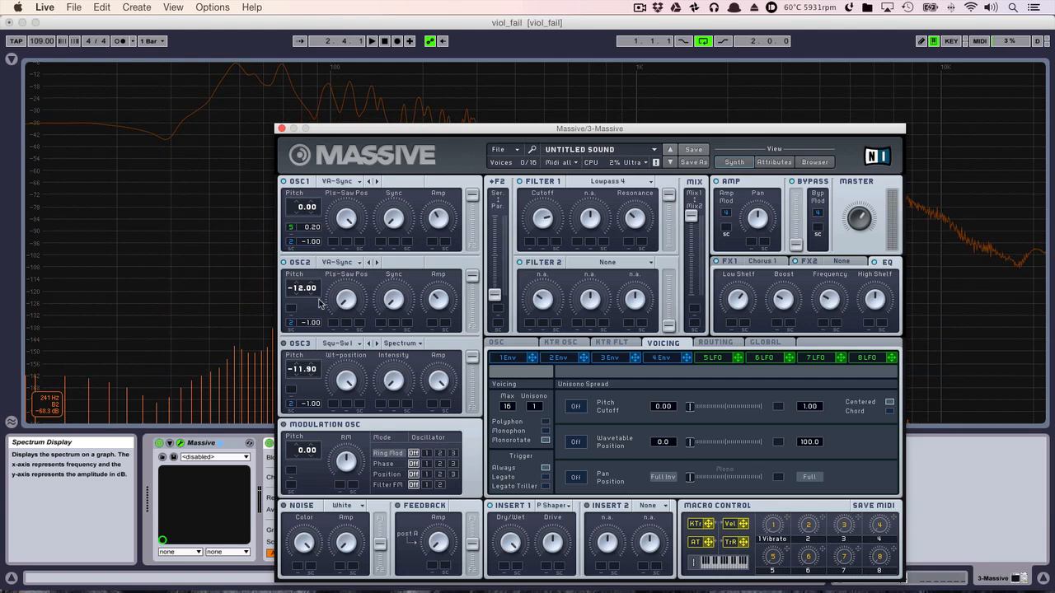
drag(440, 131, 491, 272)
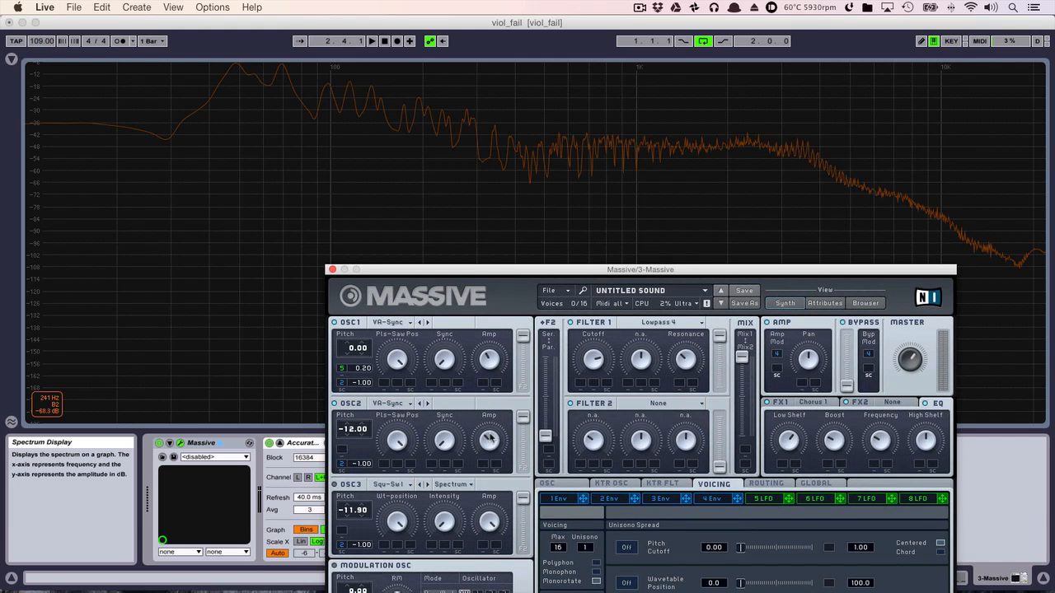
key(space)
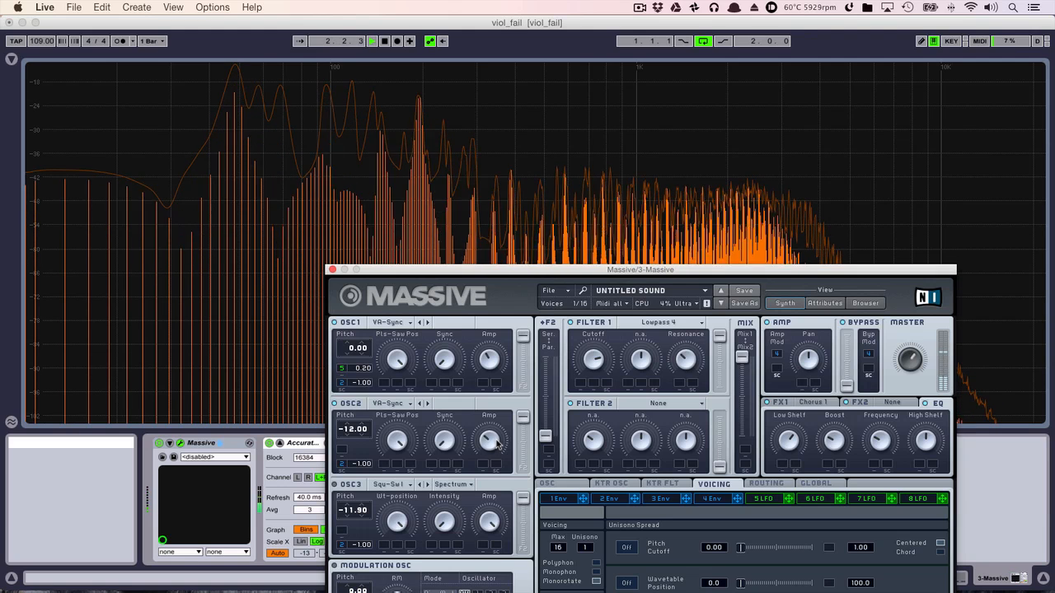
key(space)
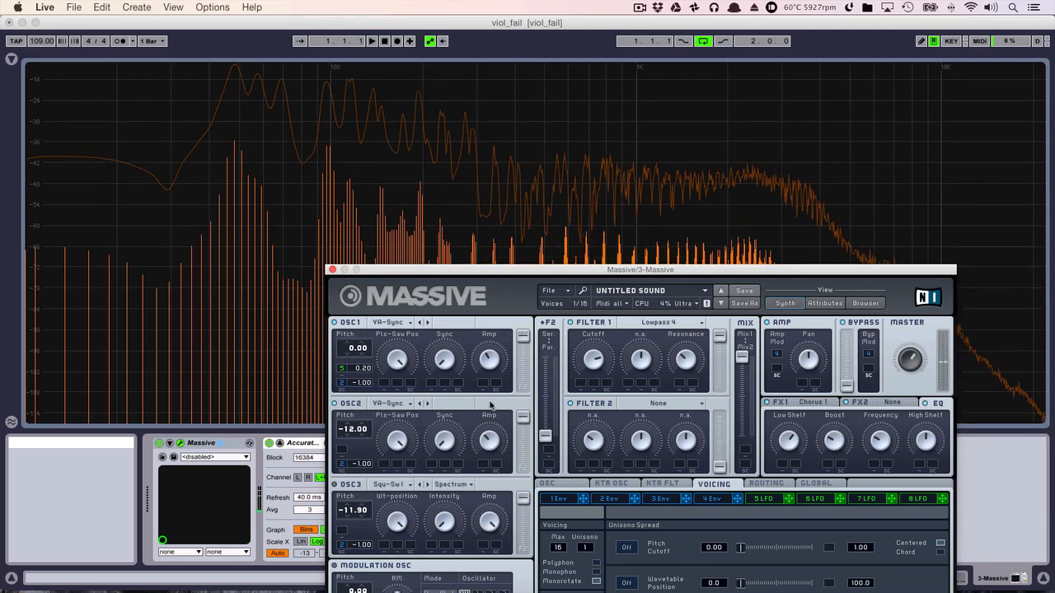
- Switch Osc3 back on and raise the Insert 1 Drive slightly while the loop plays
drag(532, 275, 490, 198)
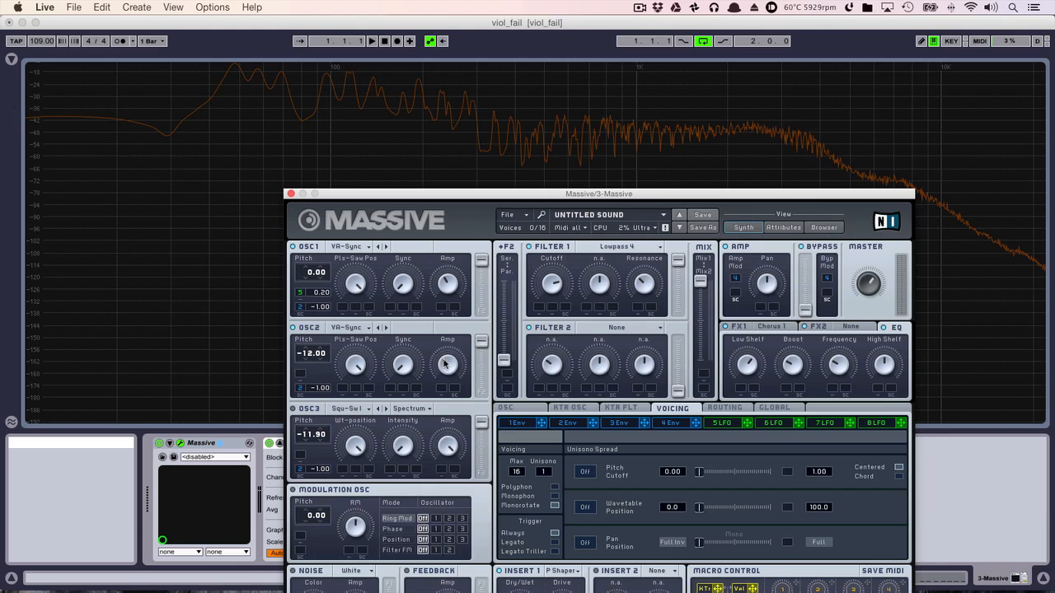
key(space)
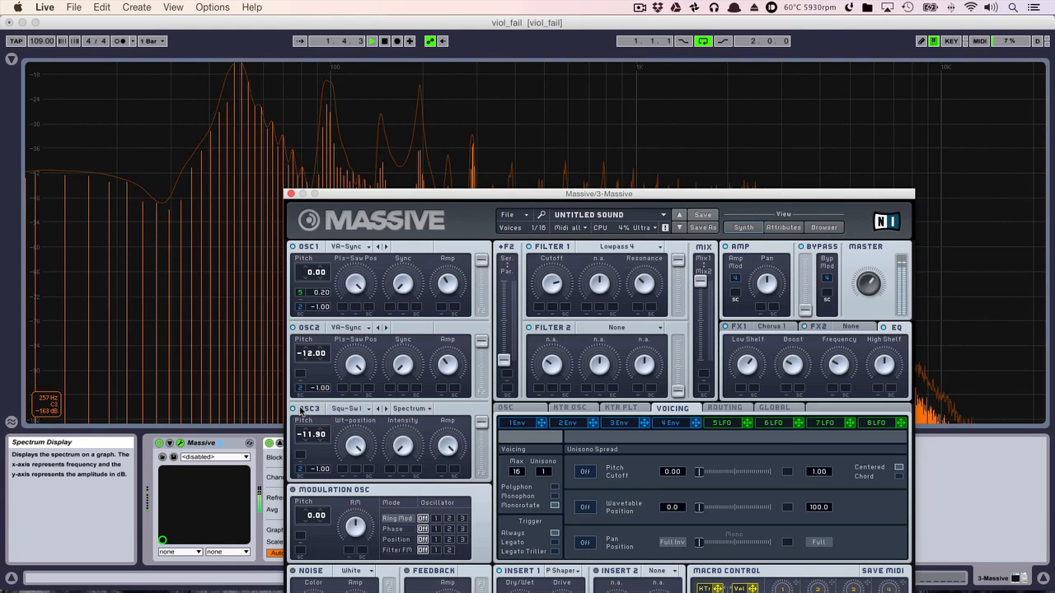
drag(496, 196, 504, 105)
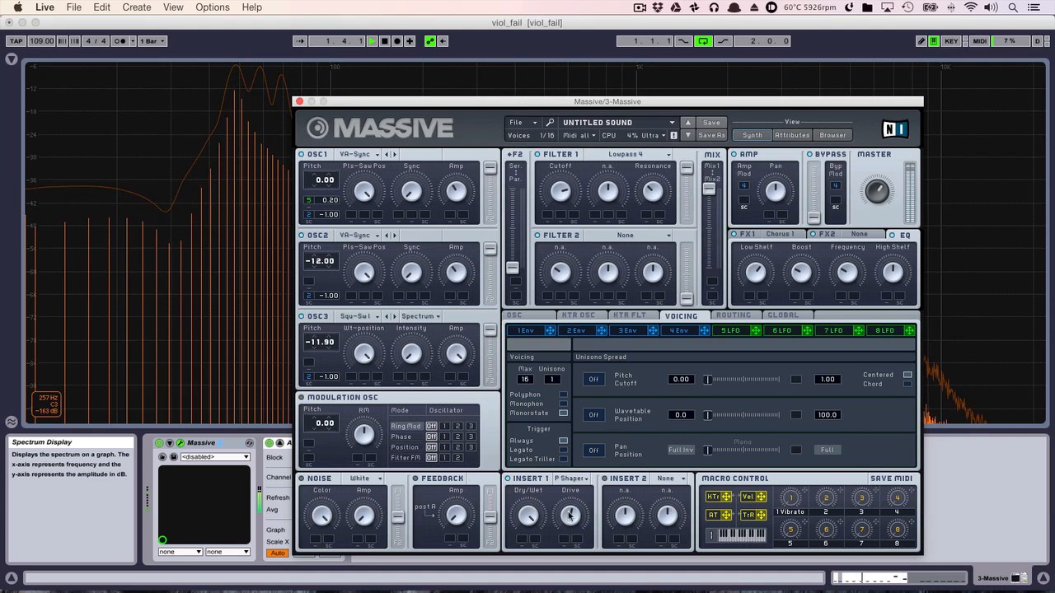
- Show the oscillator phase settings and play the loop repeatedly to examine the finished sound in the spectrum
click(514, 316)
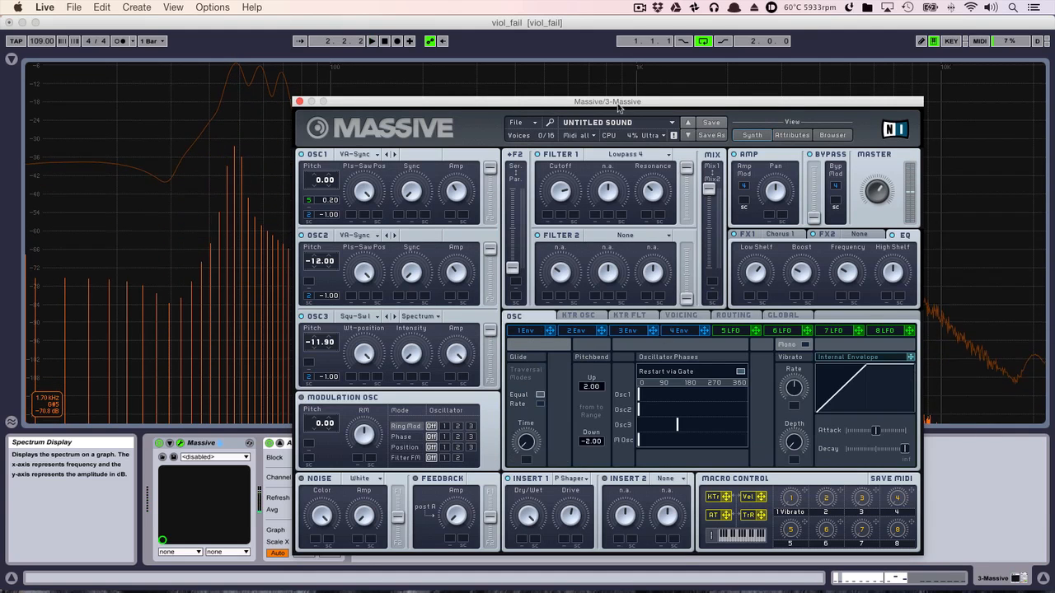
drag(619, 103, 707, 309)
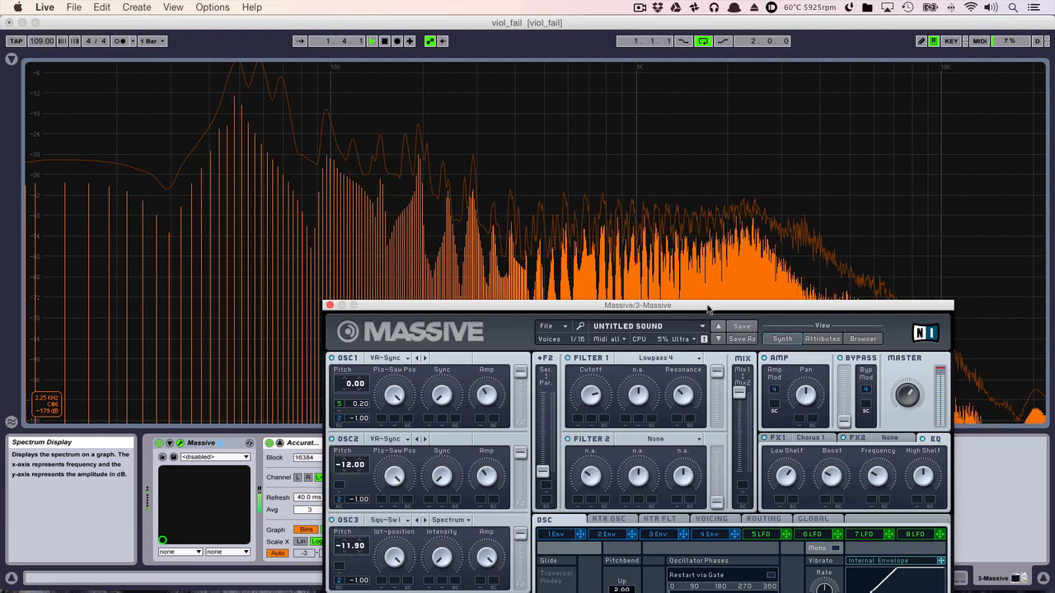
key(space)
drag(610, 301, 499, 78)
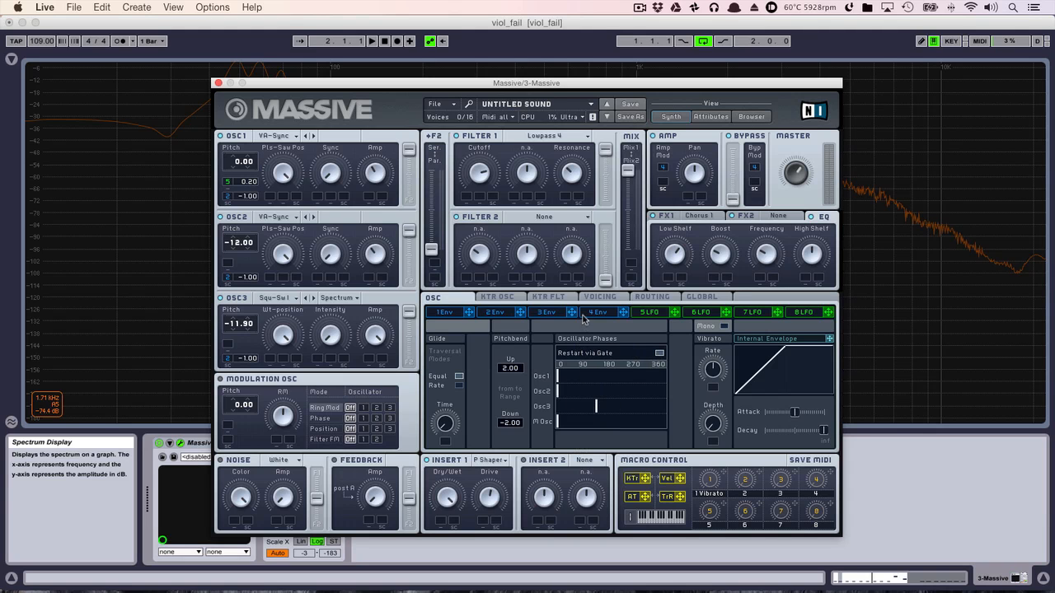
key(space)
drag(534, 81, 702, 246)
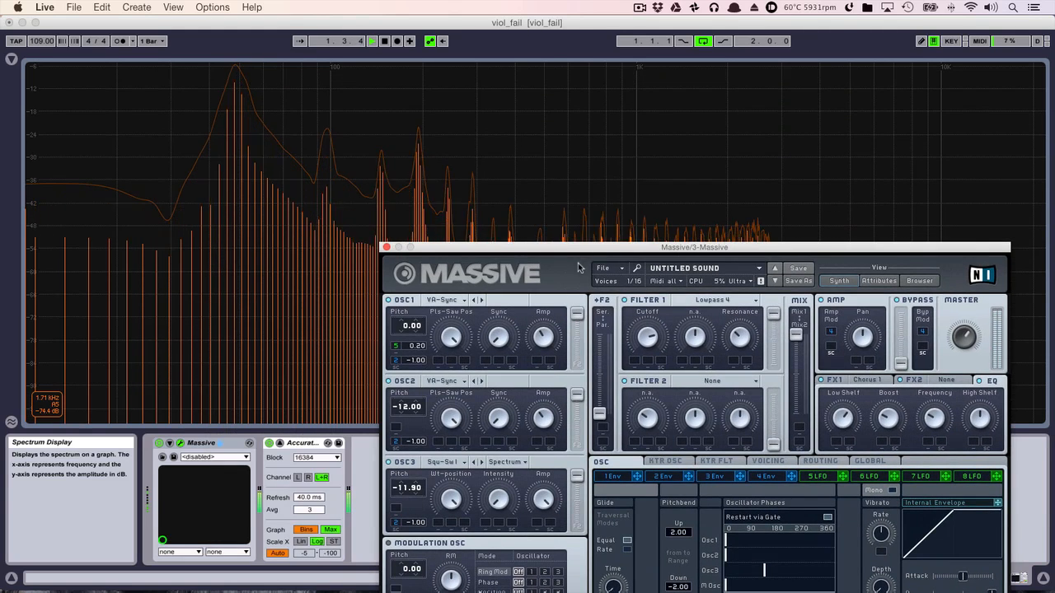
- Close the synth window and collapse the enlarged spectrum display to return to the arrangement
drag(588, 246, 464, 83)
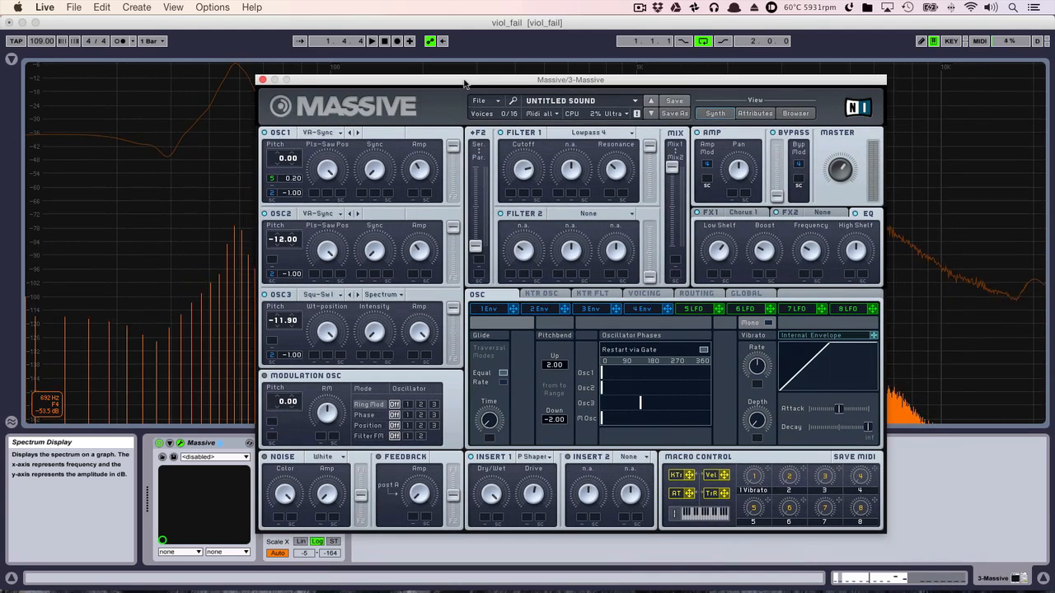
click(263, 80)
double_click(271, 92)
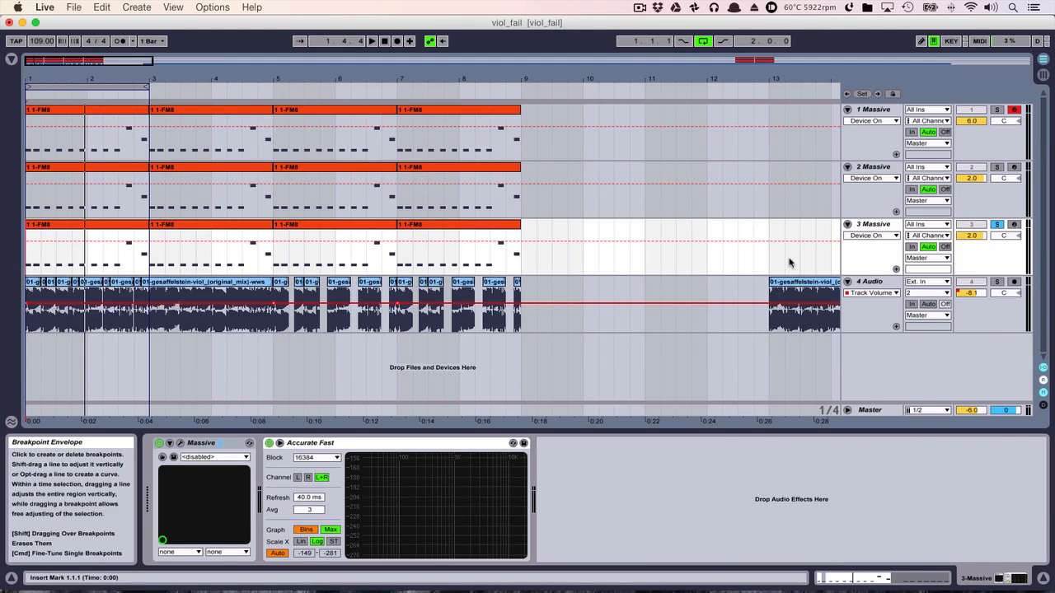
- Play the loop while switching the solo between the Massive tracks and the original audio to compare them, ending on track 1
key(space)
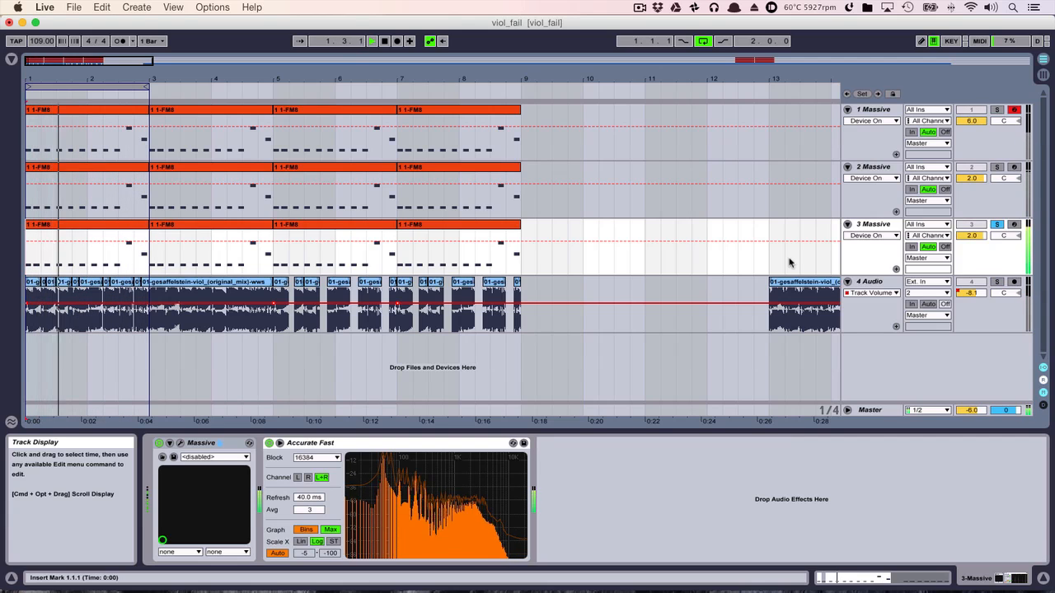
key(2)
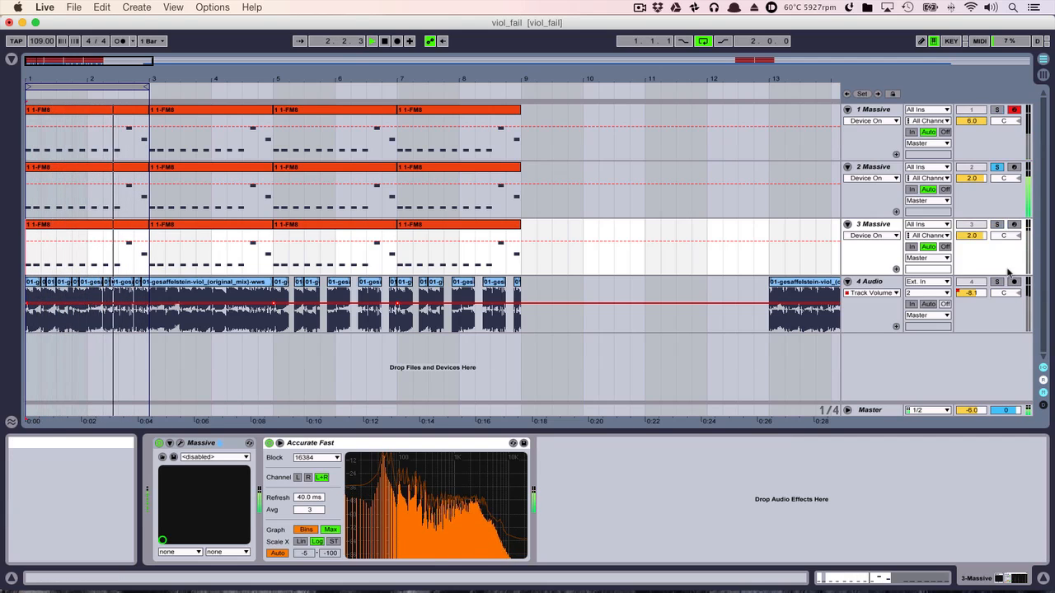
key(4)
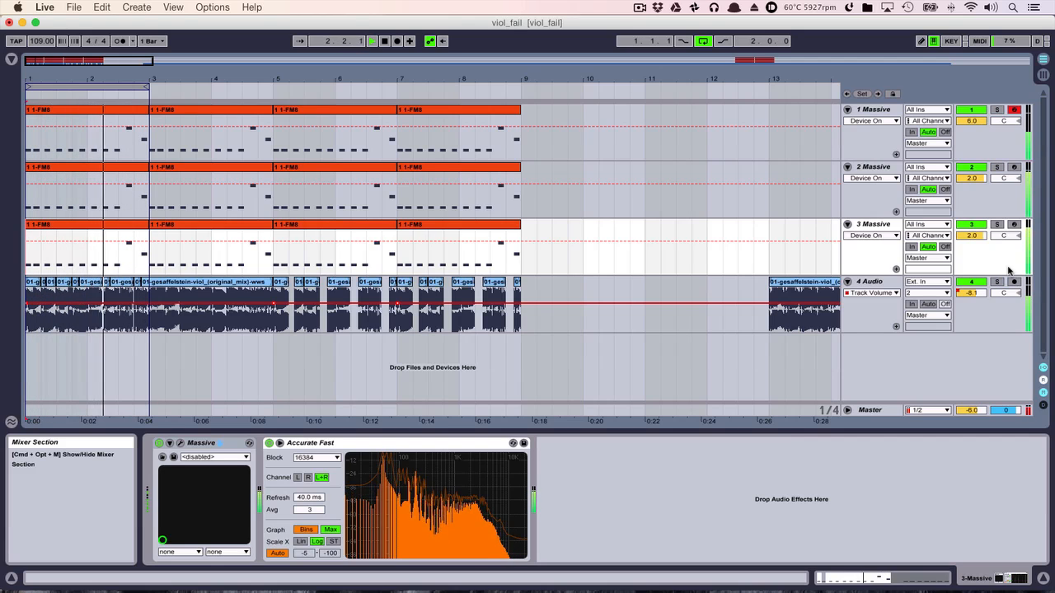
key(3)
key(1)
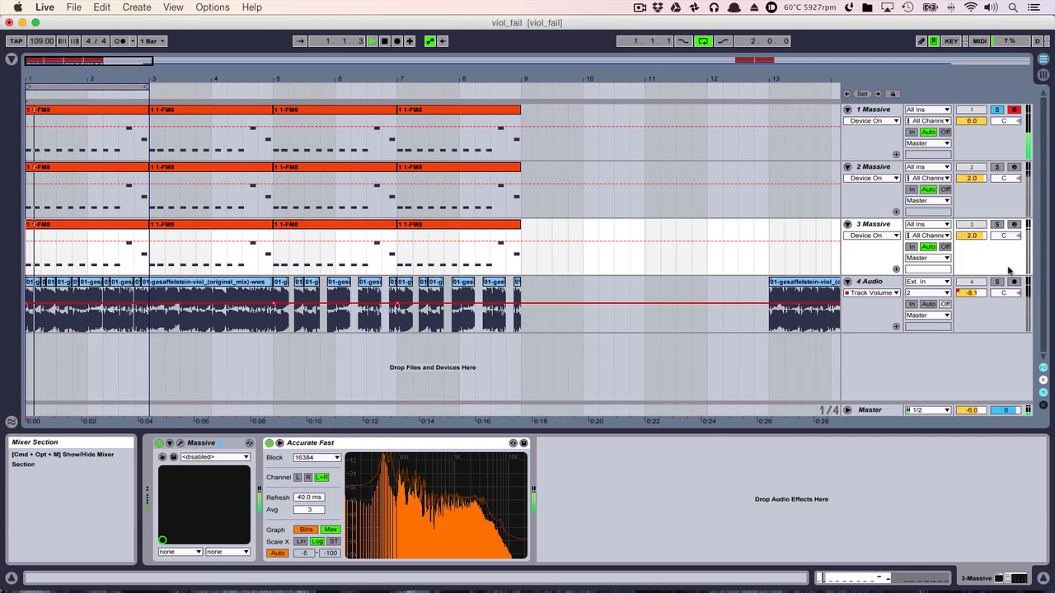
key(space)
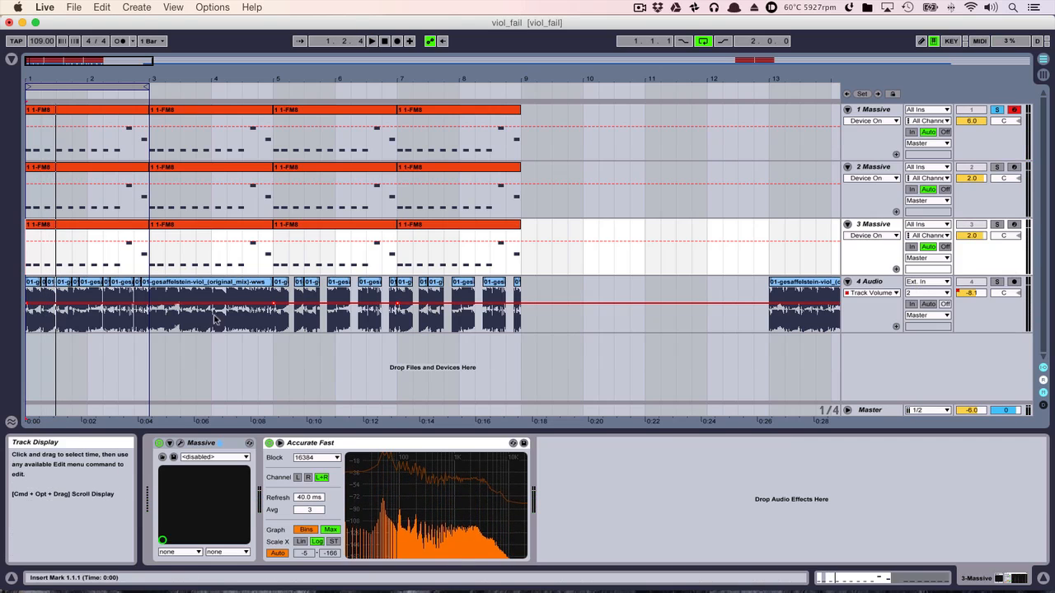
- Open the Massive synth window of track 2 to show its patch settings
click(885, 168)
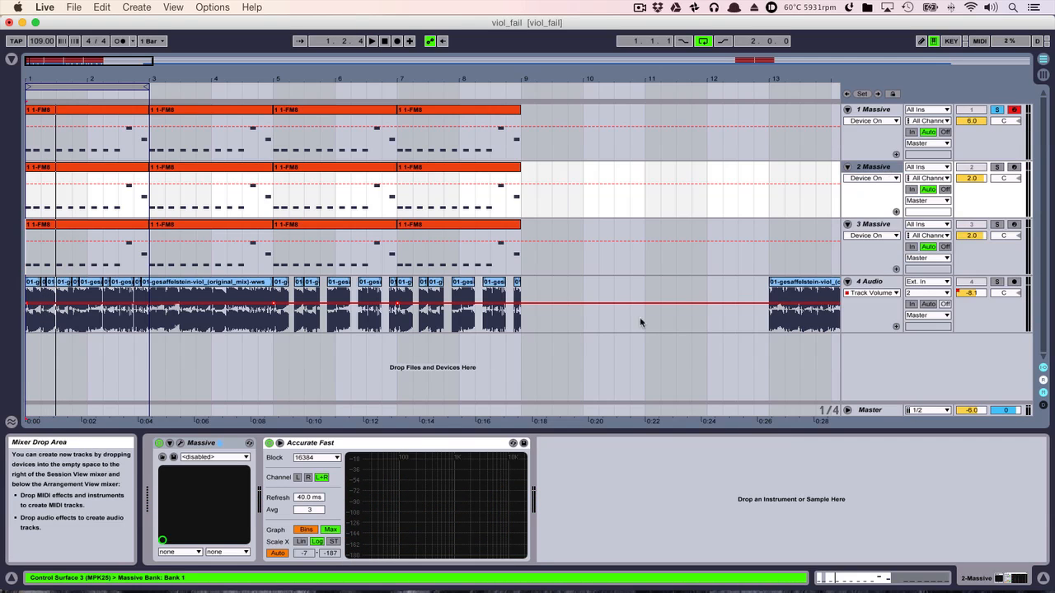
click(180, 443)
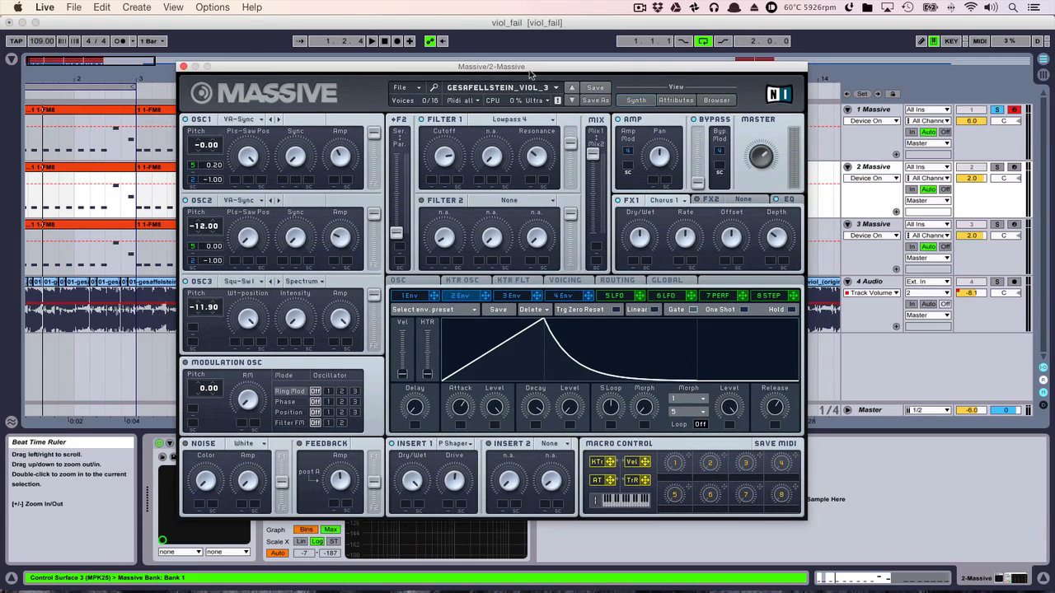